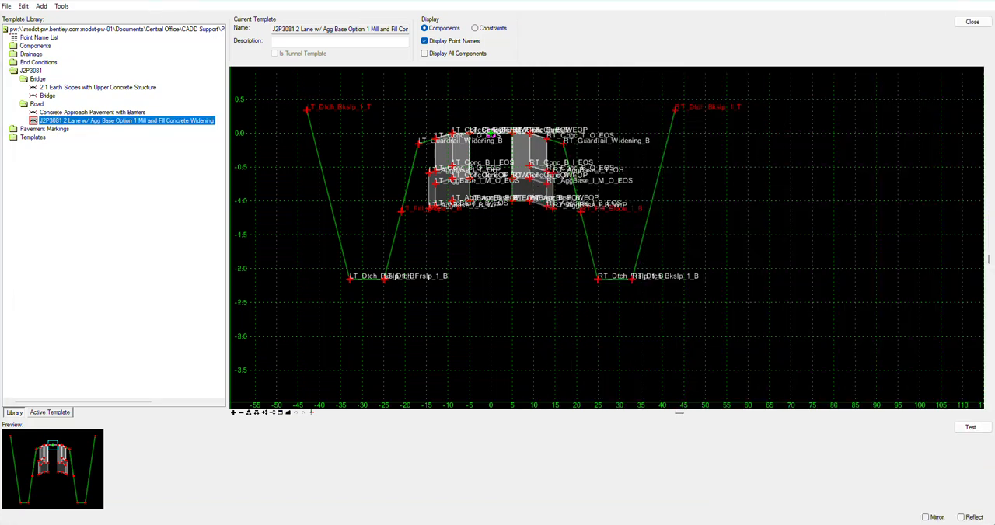
Step: Save the changes to the template library J2P3081.itl and close the library
{"action": "left_click", "coordinate": [972, 21]}
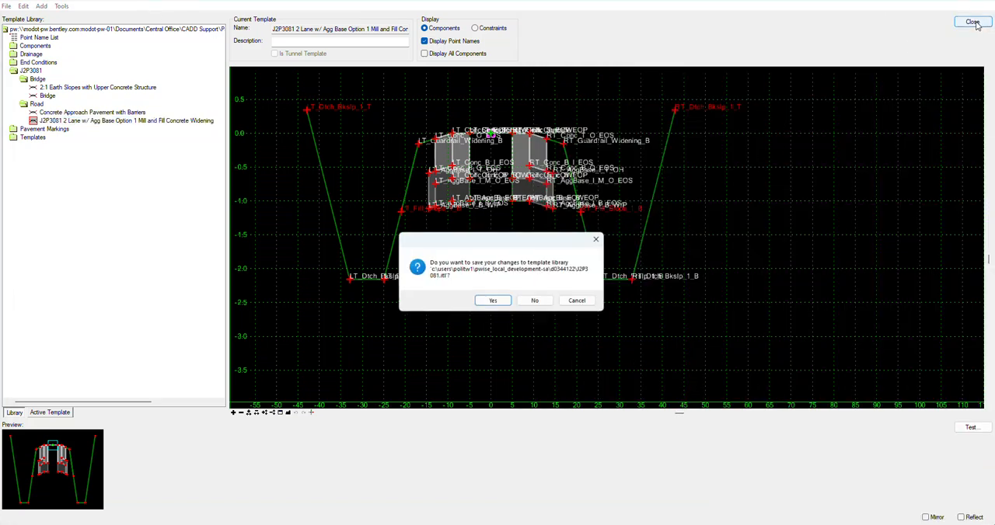
{"action": "left_click", "coordinate": [500, 301]}
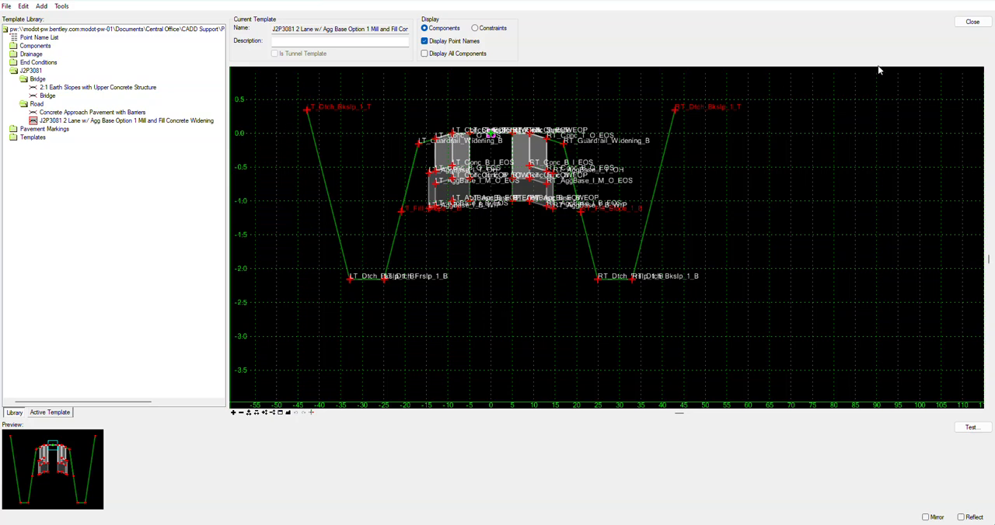
{"action": "left_click", "coordinate": [972, 23]}
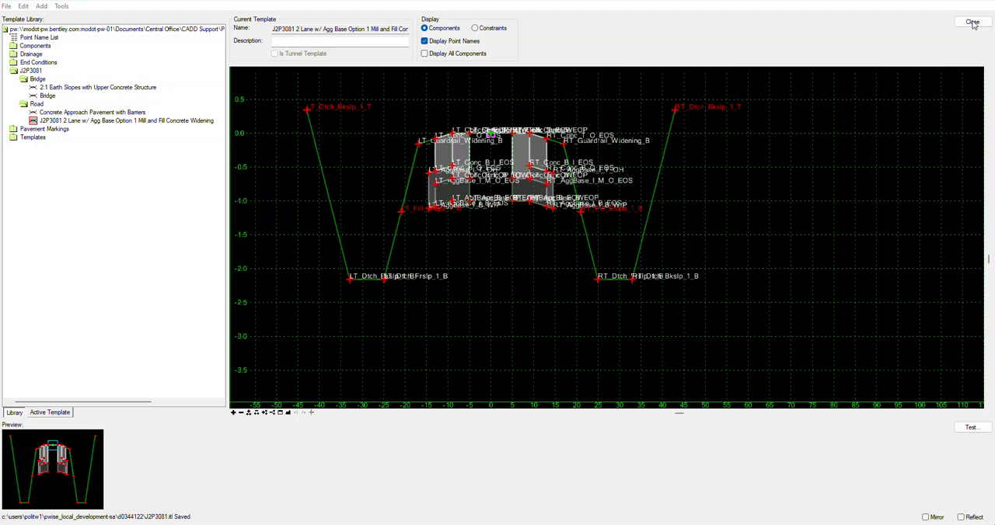
{"action": "left_click", "coordinate": [397, 341]}
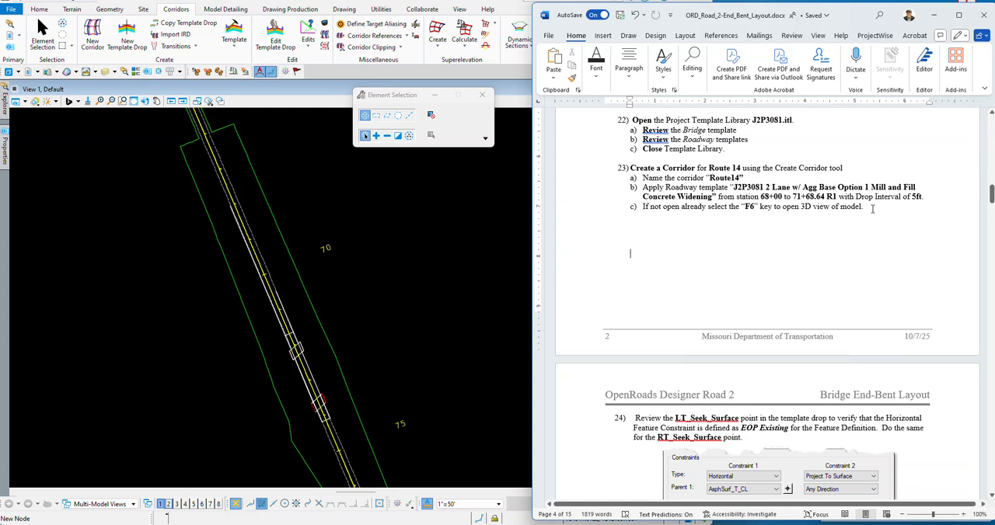
Step: Create a corridor named Route14 along the Route 14 centerline, using its active profile and the 0-Preliminary x5 feature definition
{"action": "left_click", "coordinate": [302, 94]}
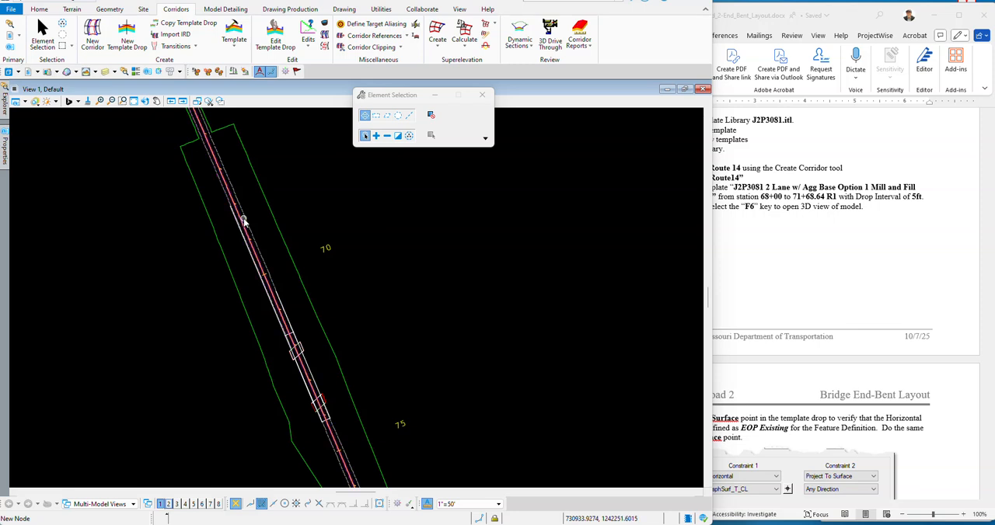
{"action": "scroll", "coordinate": [220, 179], "scroll_direction": "up", "scroll_amount": 3}
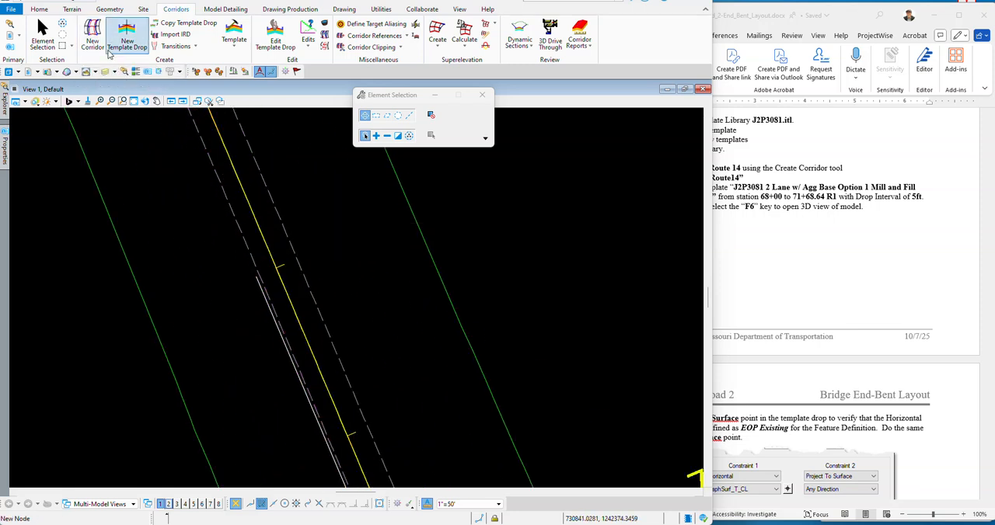
{"action": "left_click", "coordinate": [91, 33]}
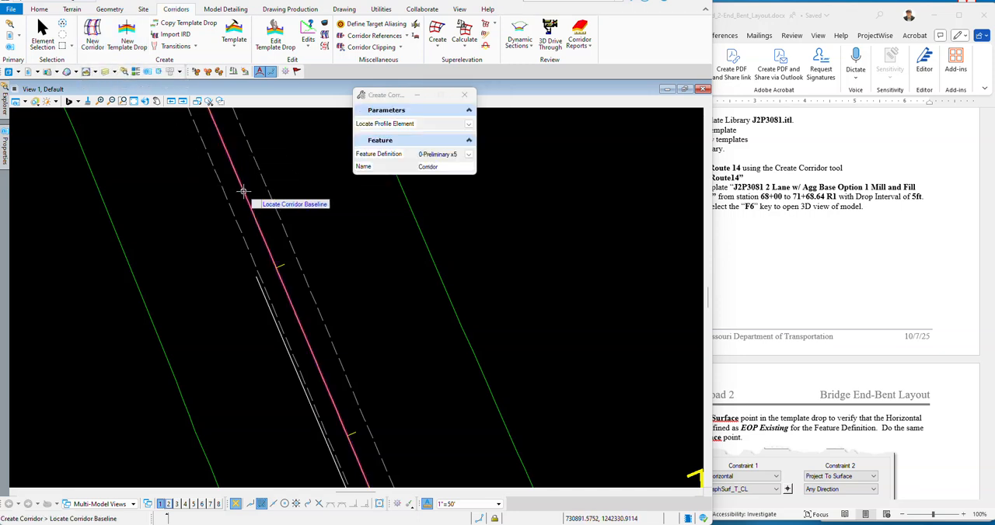
{"action": "left_click_drag", "start_coordinate": [377, 95], "coordinate": [428, 112]}
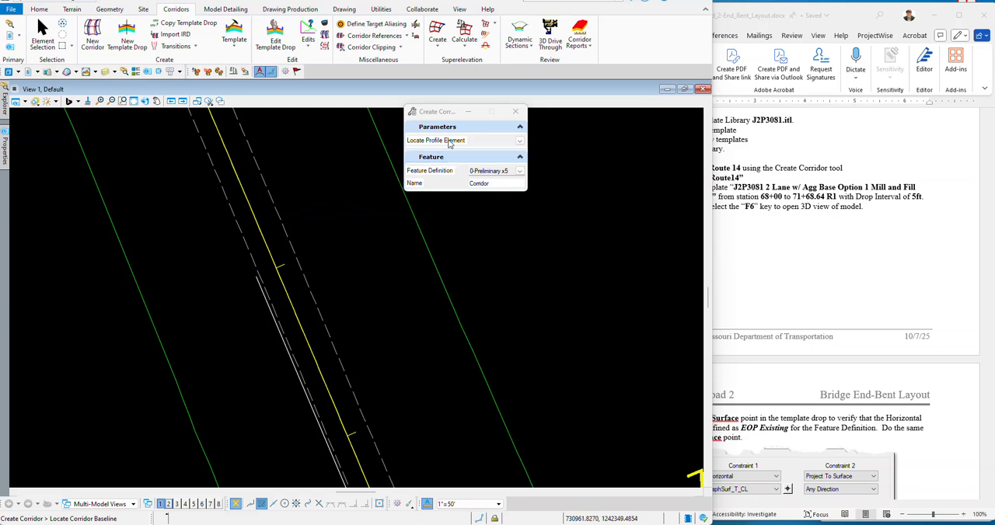
{"action": "left_click", "coordinate": [244, 188]}
{"action": "right_click", "coordinate": [325, 199]}
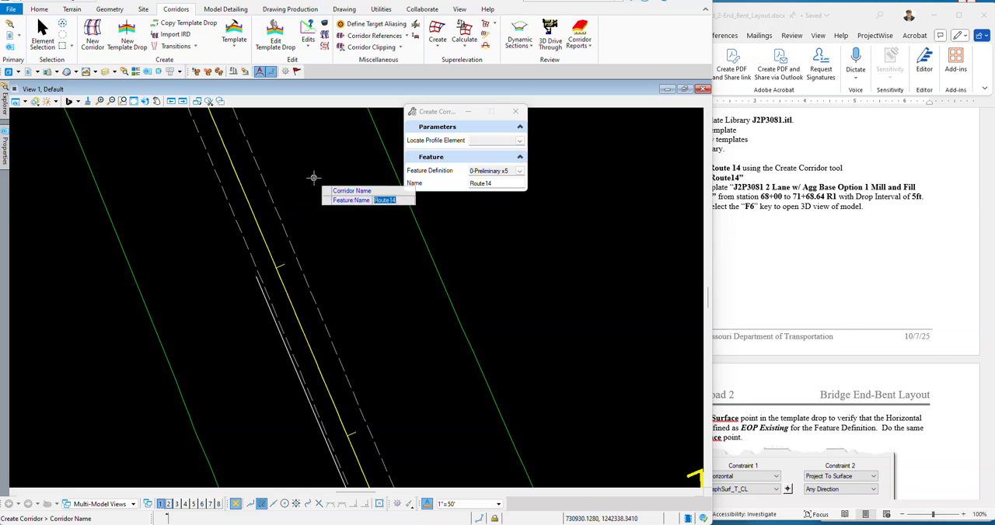
{"action": "left_click", "coordinate": [313, 178]}
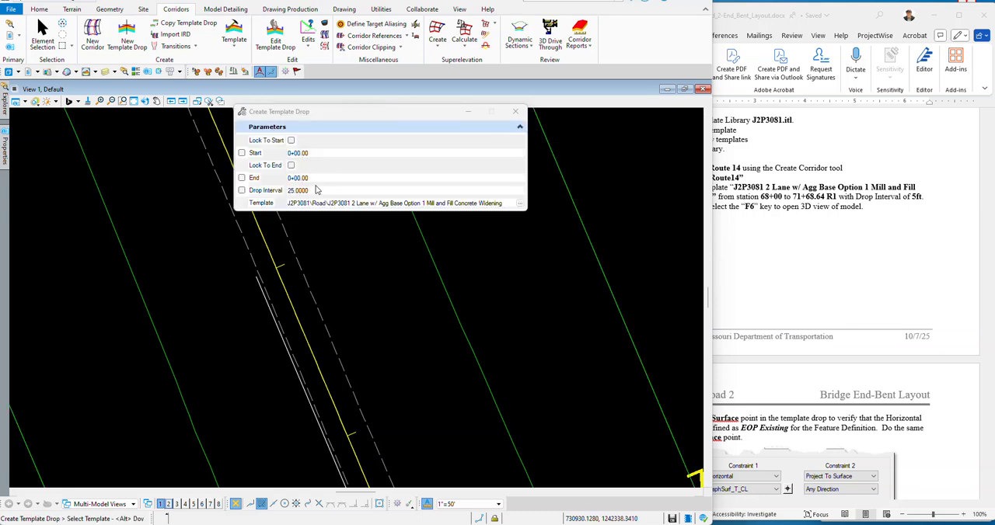
Step: Choose the road template "J2P3081 2 Lane w/ Agg Base Option 1 Mill and Fill Concrete Widening" for the template drop
{"action": "left_click_drag", "start_coordinate": [323, 112], "coordinate": [343, 95]}
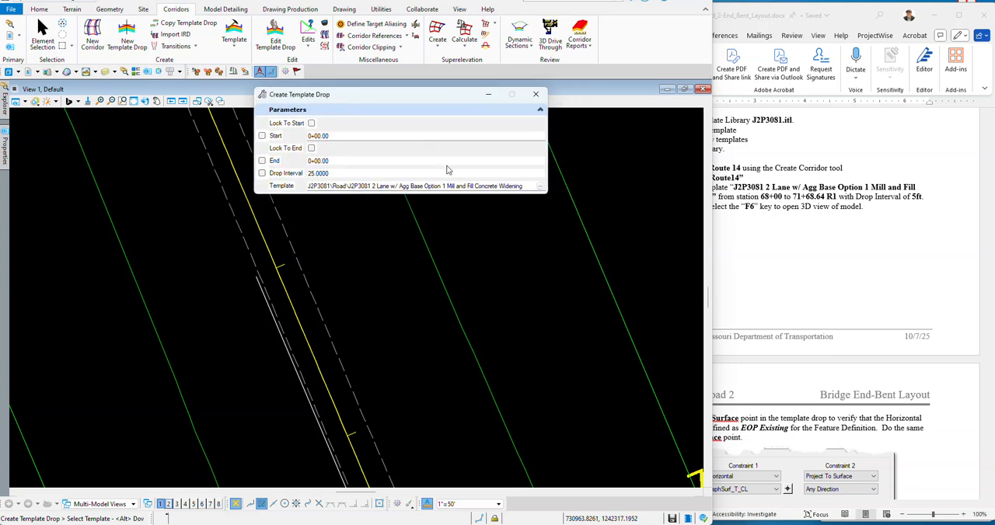
{"action": "left_click", "coordinate": [540, 187]}
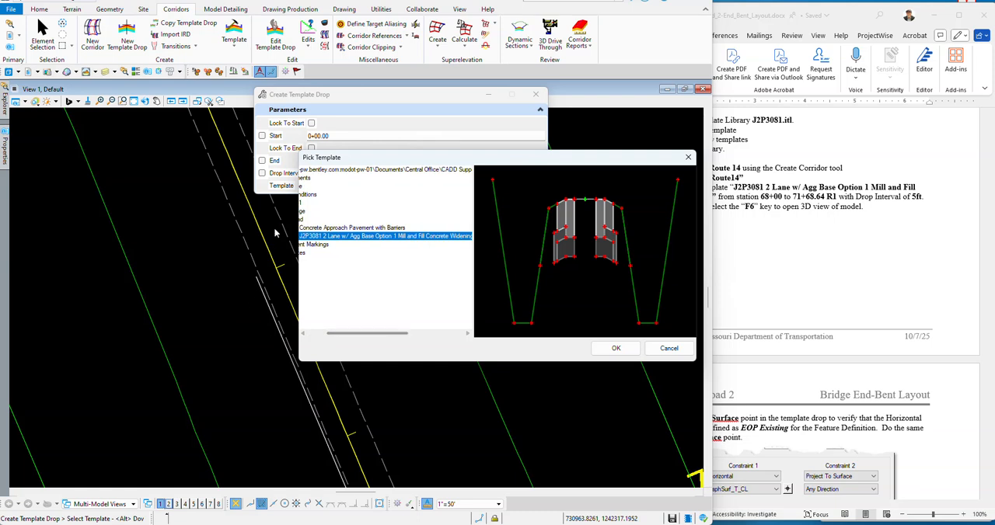
{"action": "left_click_drag", "start_coordinate": [370, 335], "coordinate": [299, 338]}
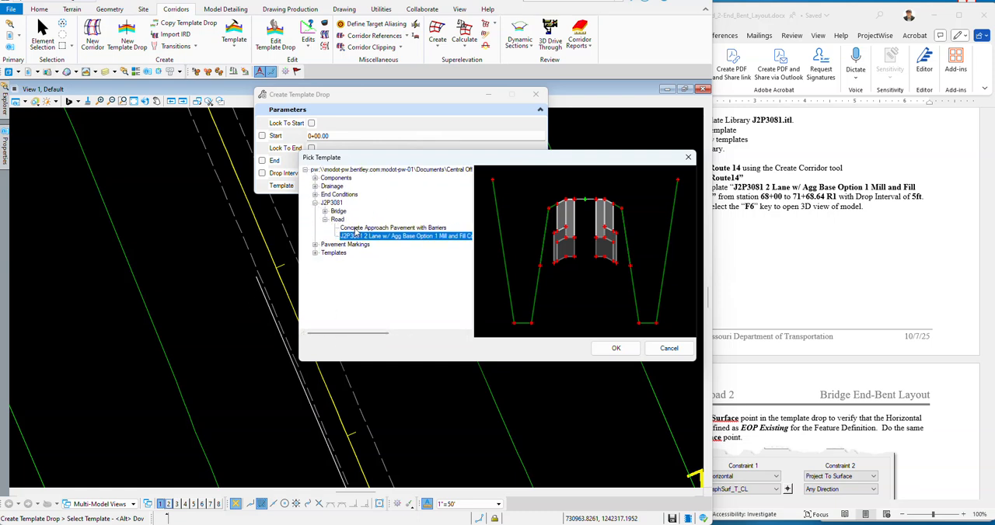
{"action": "left_click", "coordinate": [381, 228]}
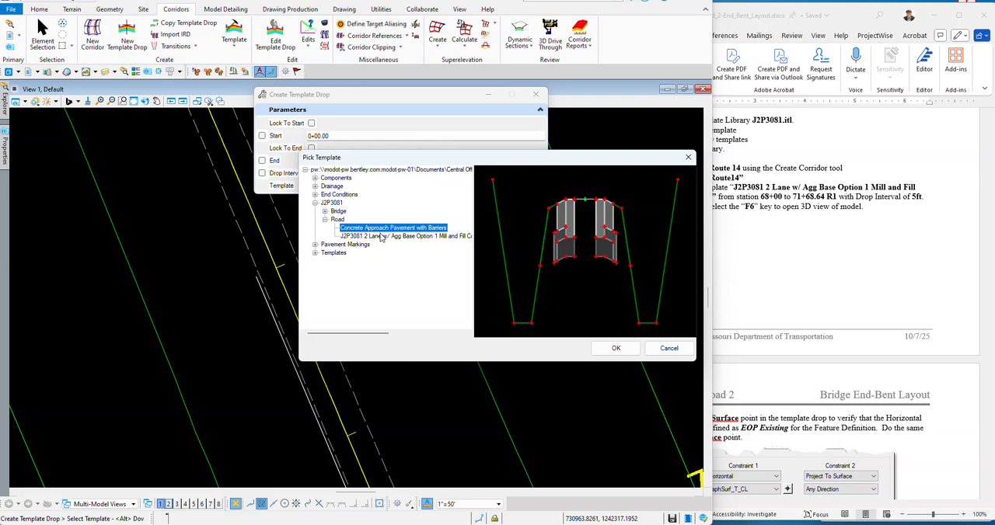
{"action": "left_click", "coordinate": [393, 237]}
{"action": "left_click_drag", "start_coordinate": [521, 160], "coordinate": [421, 136]}
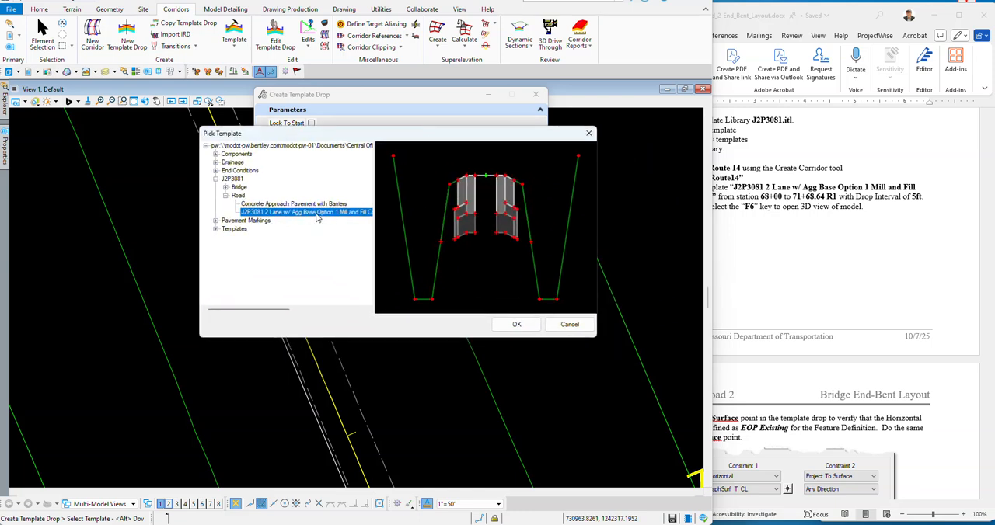
{"action": "left_click", "coordinate": [516, 325]}
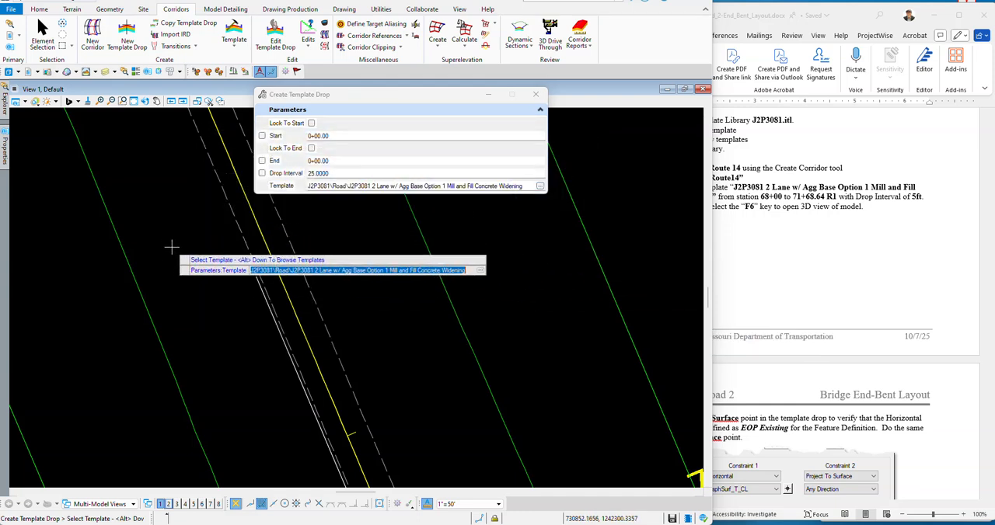
{"action": "left_click", "coordinate": [172, 249]}
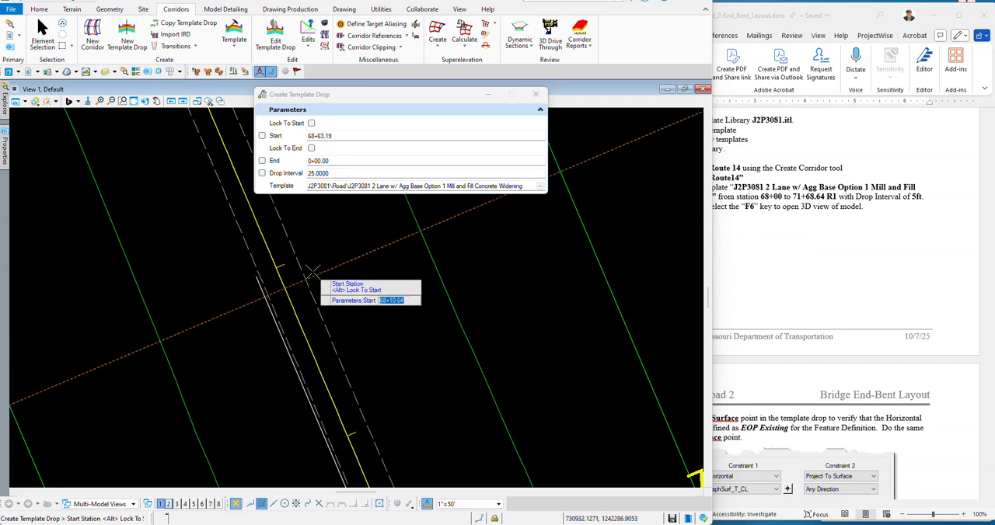
Step: Set the template drop's start station to 68+00 and its end station to 71+68.64
{"action": "type", "text": "6"}
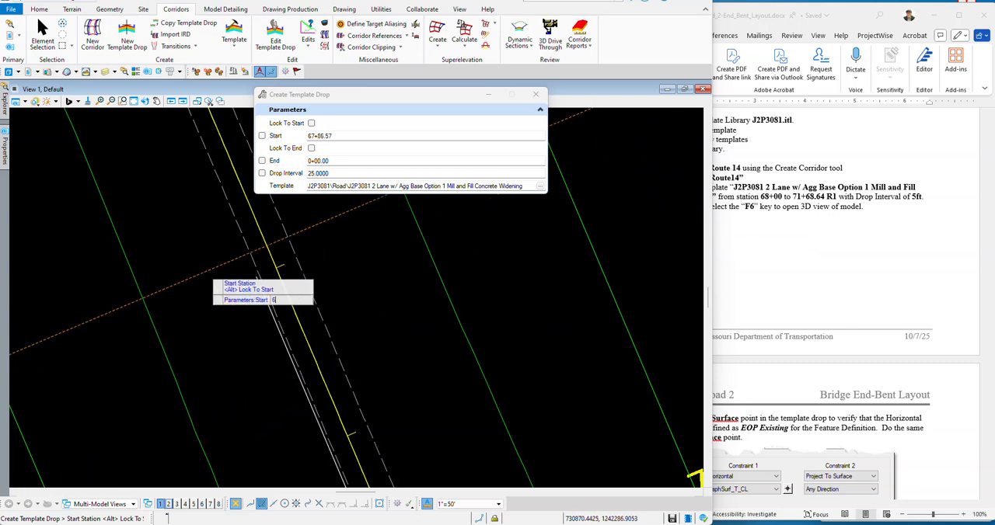
{"action": "key", "text": "Return"}
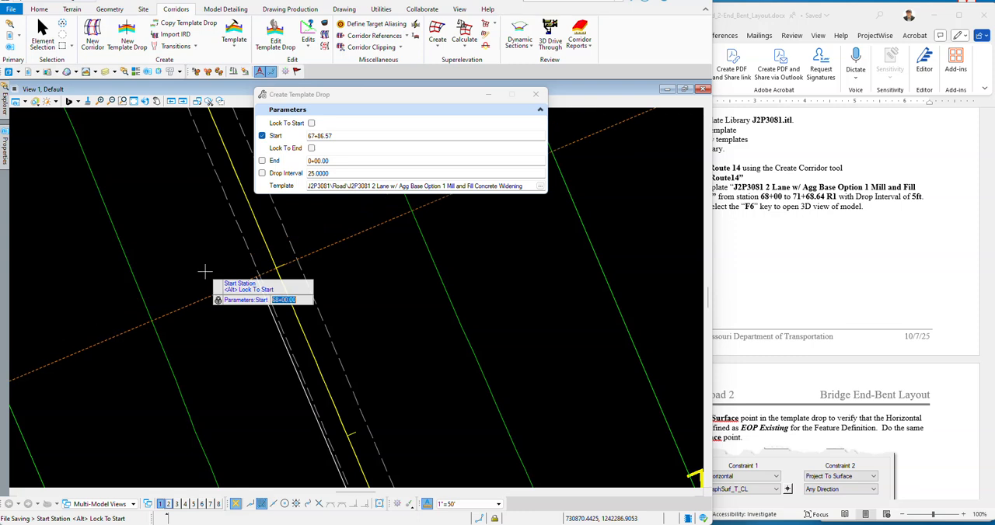
{"action": "left_click", "coordinate": [140, 215]}
{"action": "scroll", "coordinate": [140, 214], "scroll_direction": "down", "scroll_amount": 5}
{"action": "scroll", "coordinate": [262, 312], "scroll_direction": "up", "scroll_amount": 1}
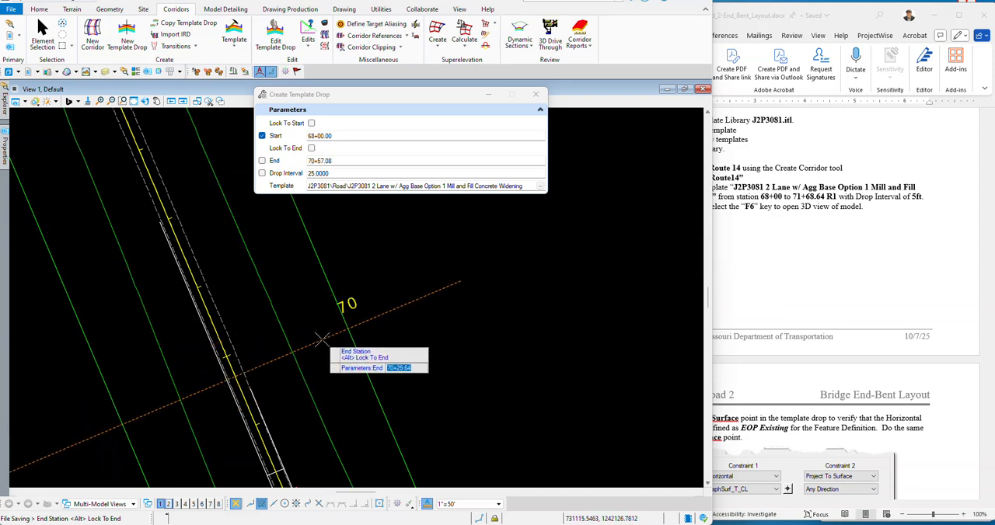
{"action": "type", "text": "7"}
{"action": "key", "text": "Return"}
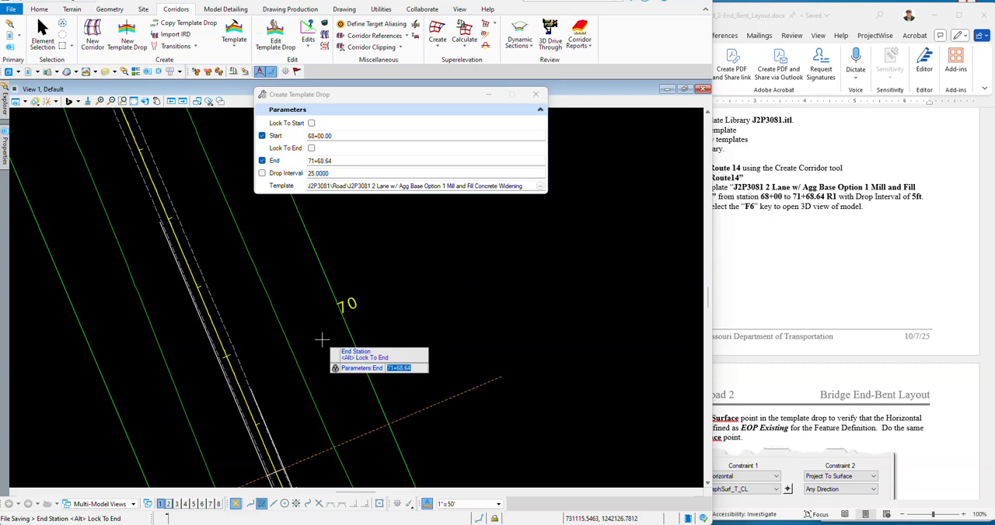
{"action": "scroll", "coordinate": [228, 247], "scroll_direction": "down", "scroll_amount": 3}
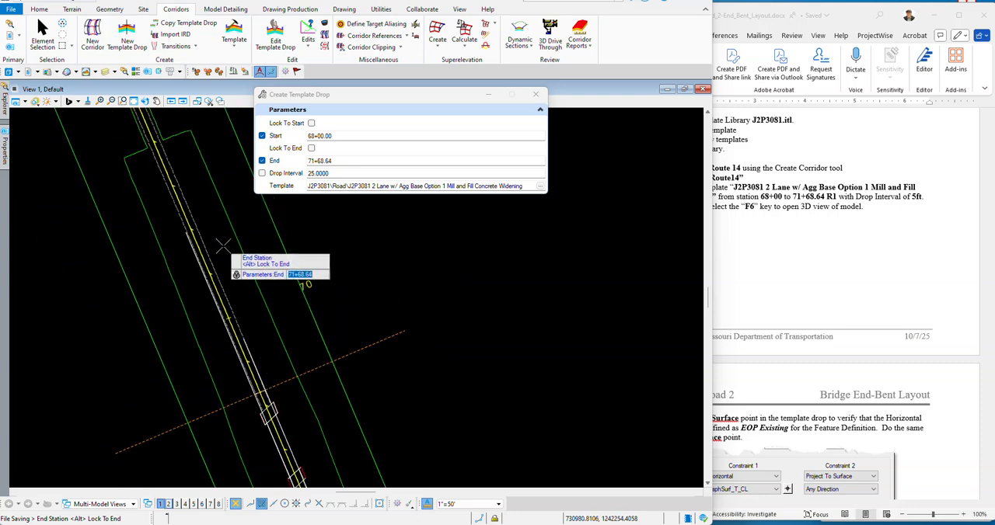
{"action": "scroll", "coordinate": [300, 349], "scroll_direction": "up", "scroll_amount": 2}
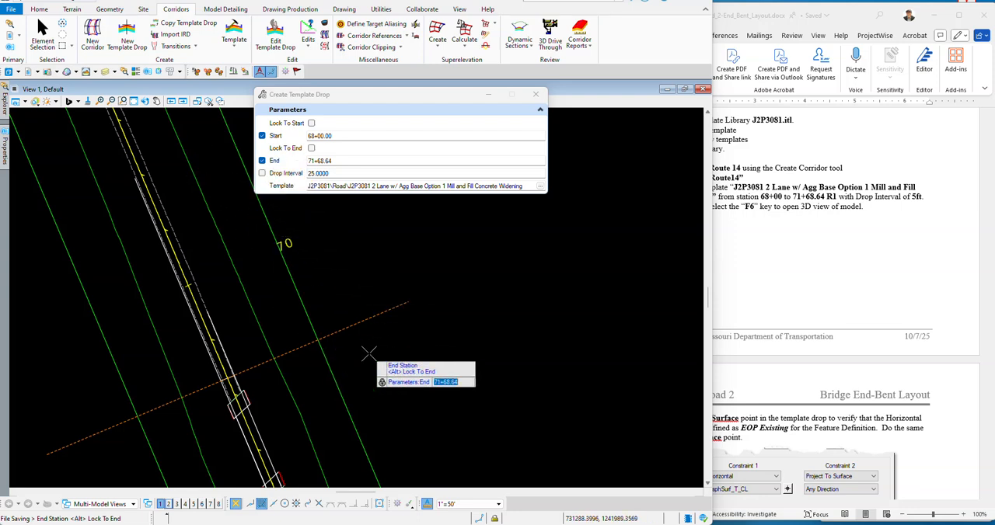
{"action": "left_click", "coordinate": [363, 250]}
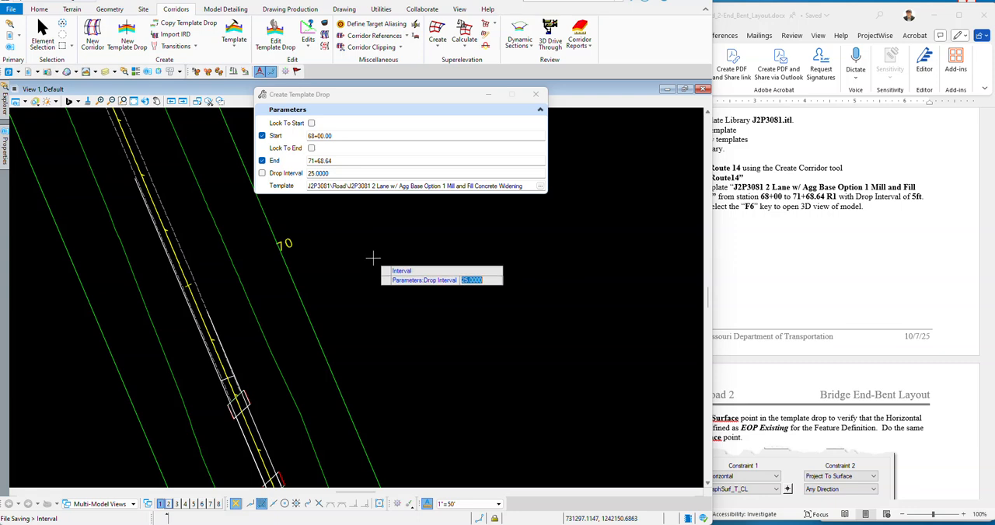
Step: Set the drop interval to 5 feet, place the template drop on the corridor and end the command
{"action": "type", "text": "5"}
{"action": "key", "text": "Return"}
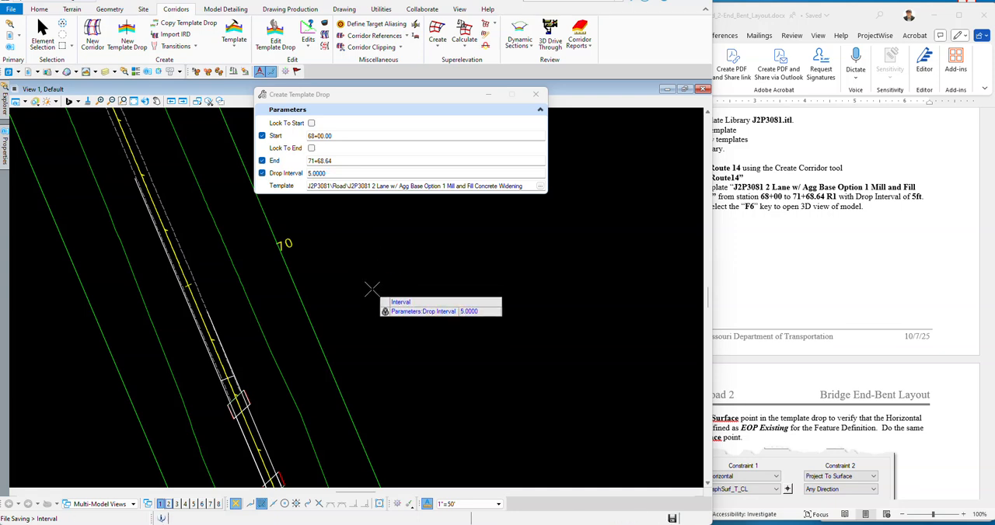
{"action": "left_click", "coordinate": [372, 290]}
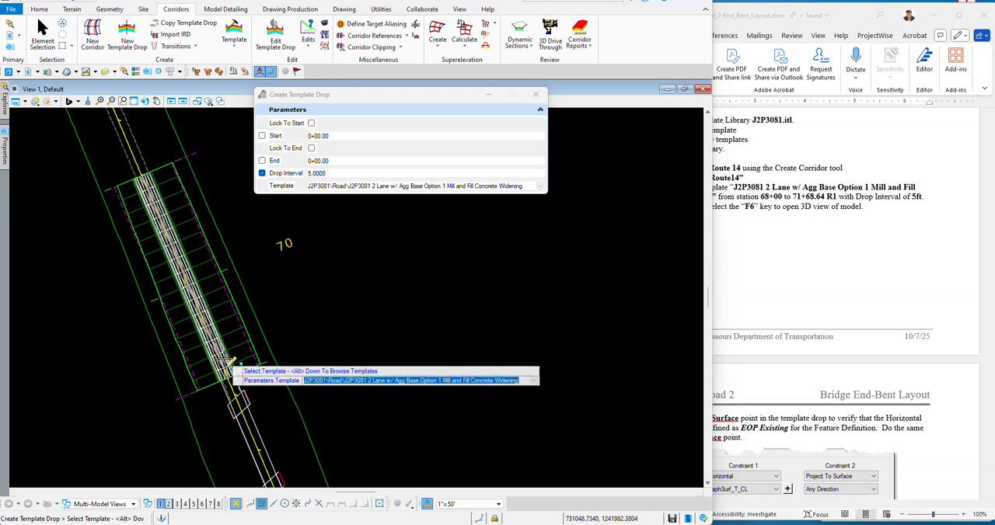
{"action": "scroll", "coordinate": [183, 312], "scroll_direction": "up", "scroll_amount": 2}
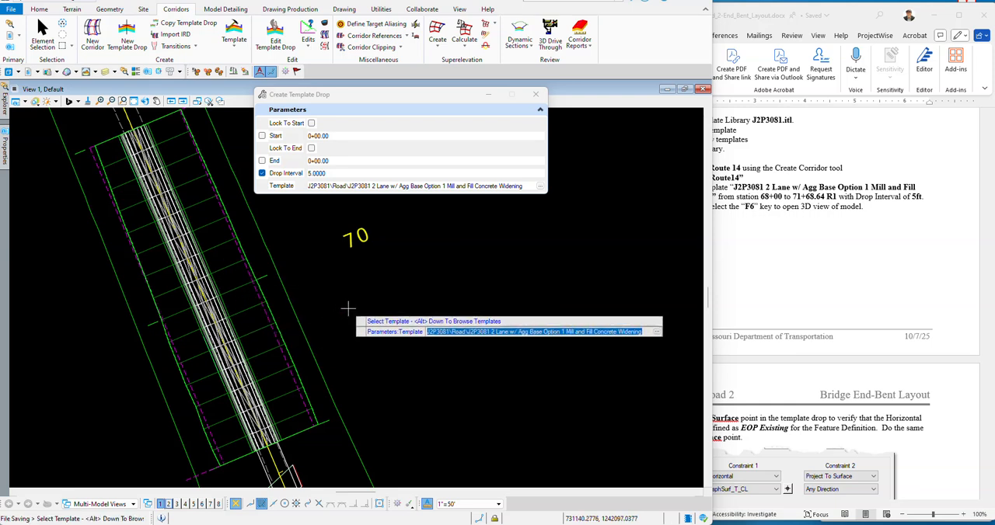
{"action": "left_click", "coordinate": [750, 249]}
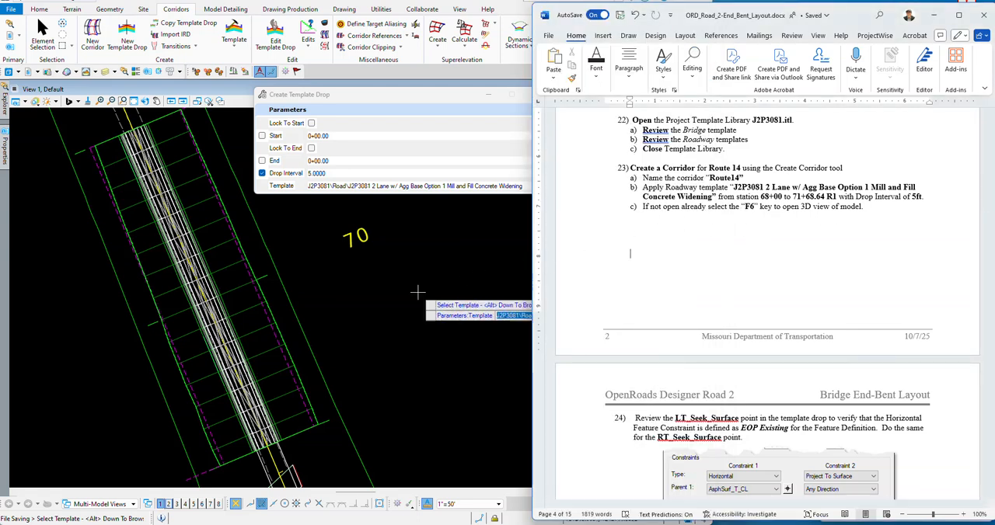
{"action": "left_click", "coordinate": [325, 292]}
{"action": "key", "text": "Escape"}
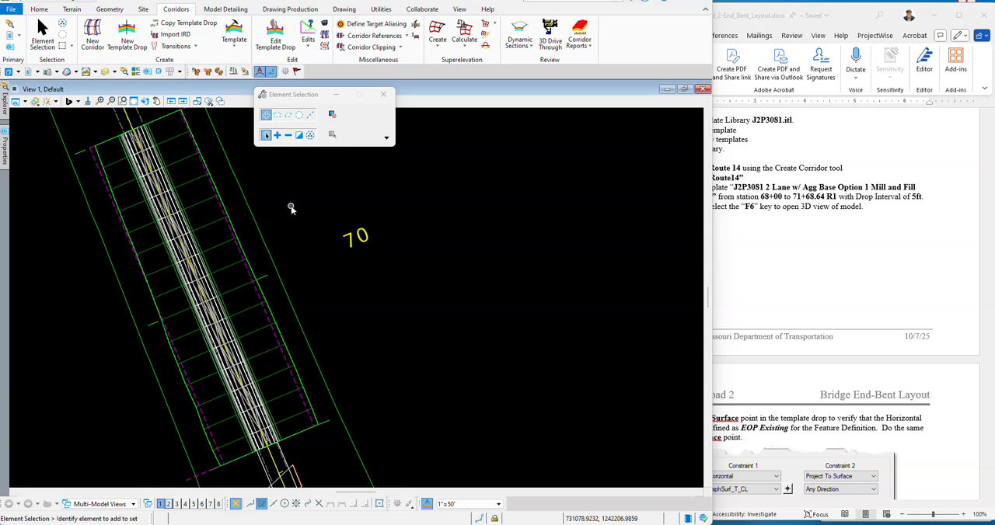
Step: Open the 3D model view beside the plan view, examine the Route14 corridor in both, and return to the Word instructions
{"action": "key", "text": "F6"}
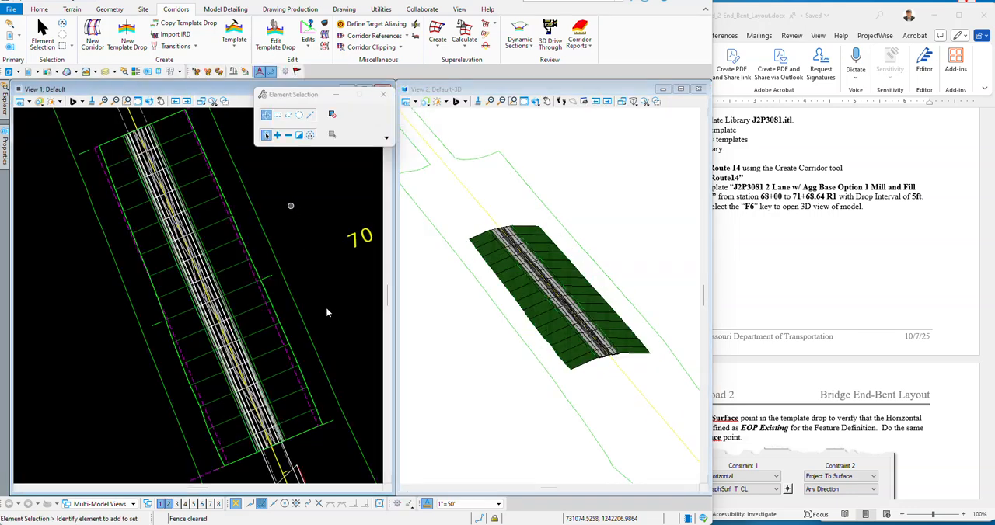
{"action": "scroll", "coordinate": [499, 272], "scroll_direction": "down", "scroll_amount": 2}
{"action": "scroll", "coordinate": [482, 272], "scroll_direction": "up", "scroll_amount": 2}
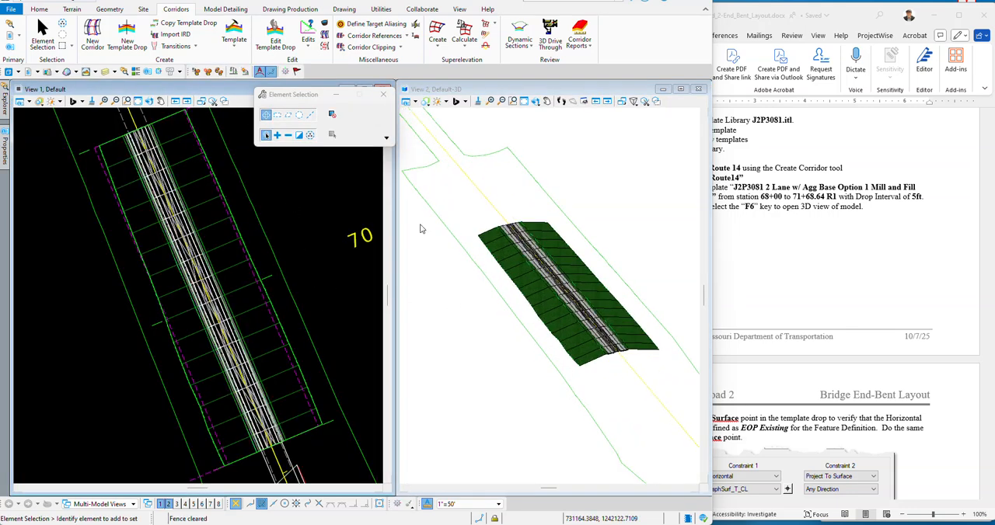
{"action": "left_click_drag", "start_coordinate": [303, 95], "coordinate": [375, 130]}
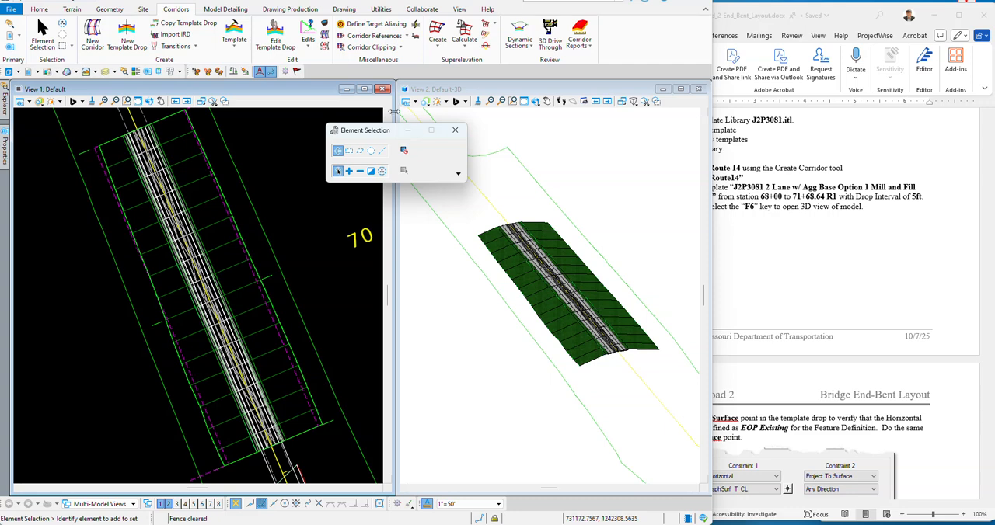
{"action": "scroll", "coordinate": [311, 249], "scroll_direction": "down", "scroll_amount": 3}
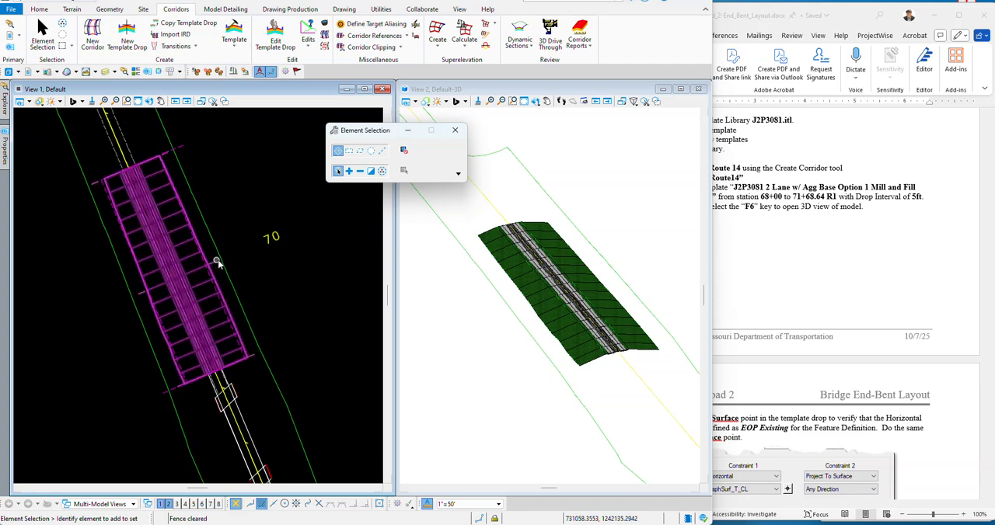
{"action": "scroll", "coordinate": [226, 264], "scroll_direction": "up", "scroll_amount": 1}
{"action": "scroll", "coordinate": [565, 310], "scroll_direction": "up", "scroll_amount": 1}
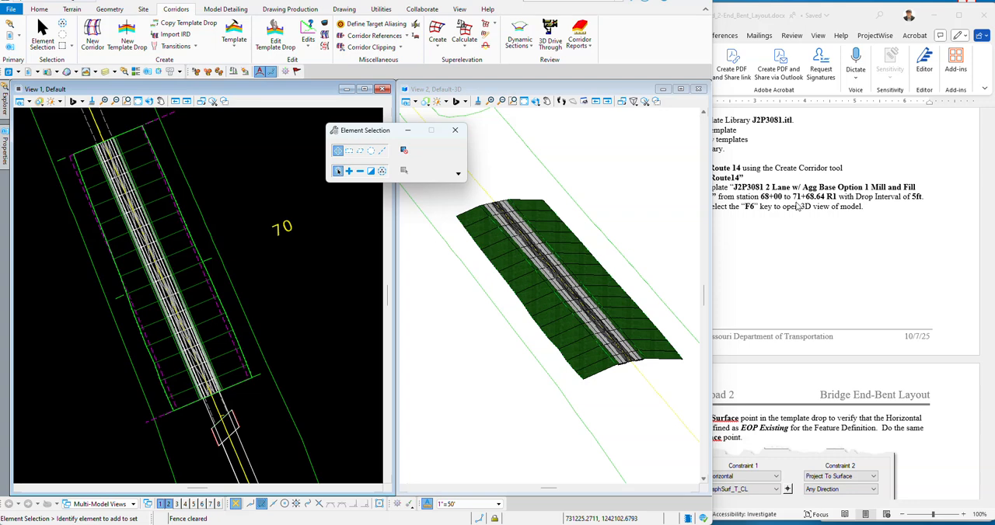
{"action": "left_click", "coordinate": [853, 21]}
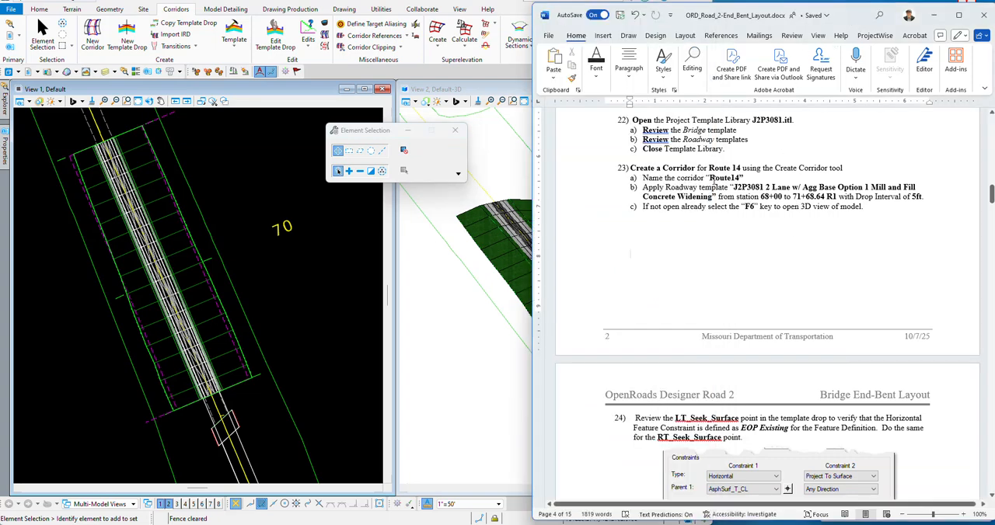
Step: Read instruction 24 in the Word document and open the Route14 template drop for editing from the plan view
{"action": "scroll", "coordinate": [713, 180], "scroll_direction": "down", "scroll_amount": 5}
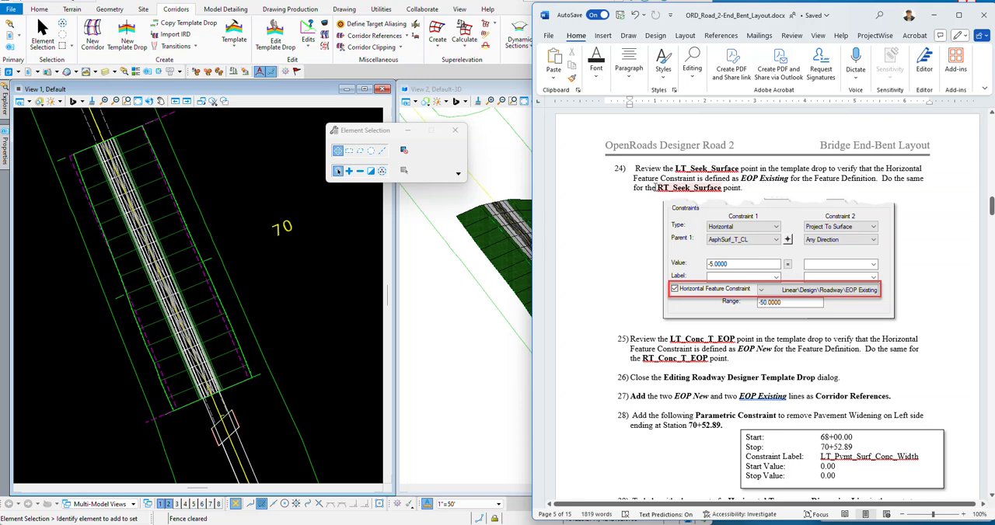
{"action": "left_click", "coordinate": [230, 208]}
{"action": "scroll", "coordinate": [119, 206], "scroll_direction": "up", "scroll_amount": 2}
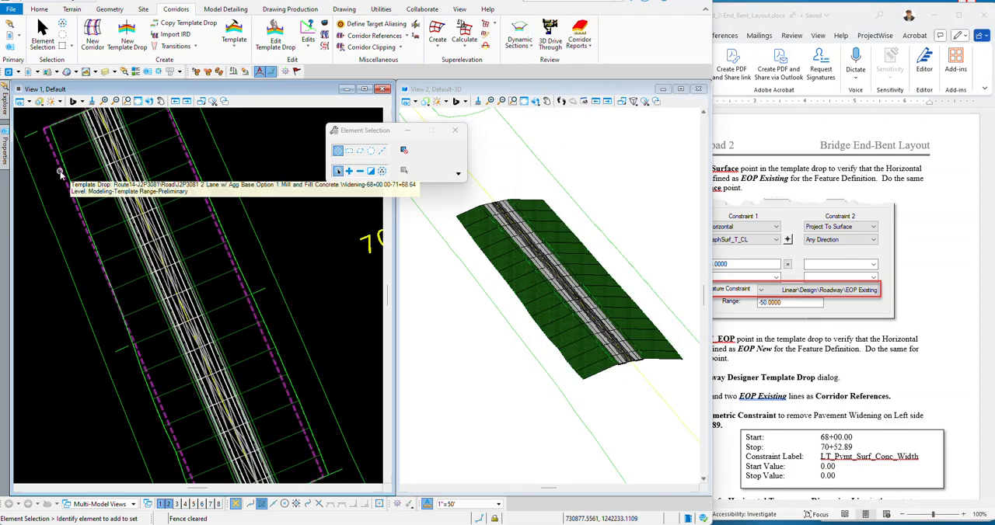
{"action": "scroll", "coordinate": [69, 162], "scroll_direction": "down", "scroll_amount": 2}
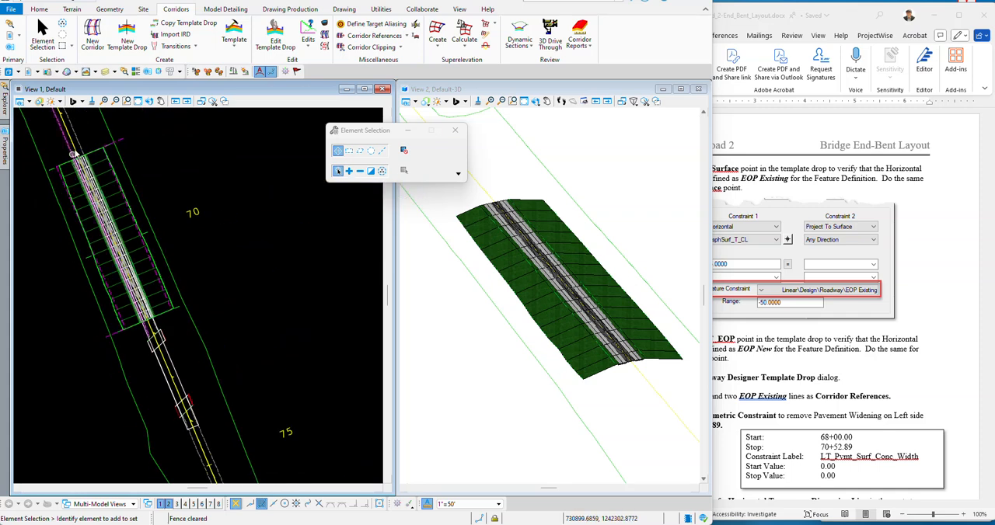
{"action": "scroll", "coordinate": [112, 148], "scroll_direction": "up", "scroll_amount": 1}
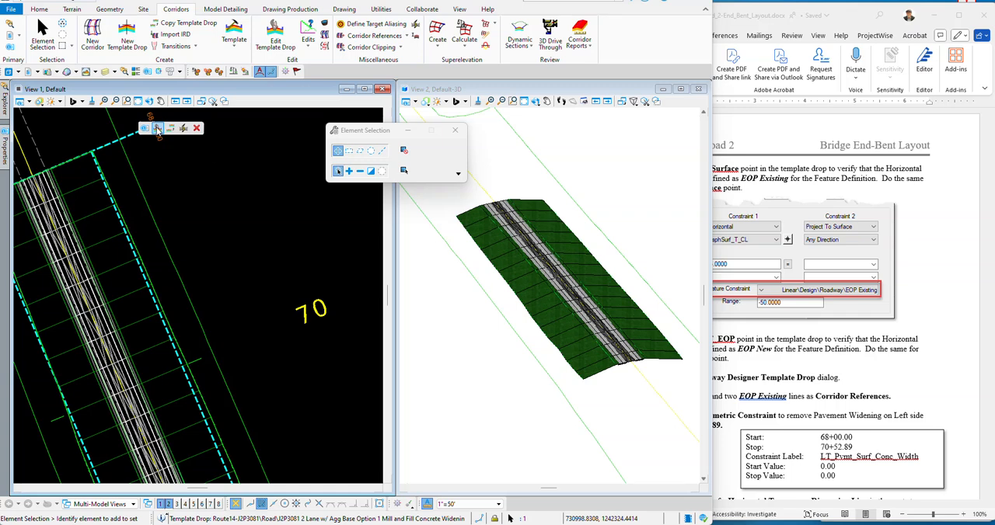
{"action": "left_click", "coordinate": [157, 129]}
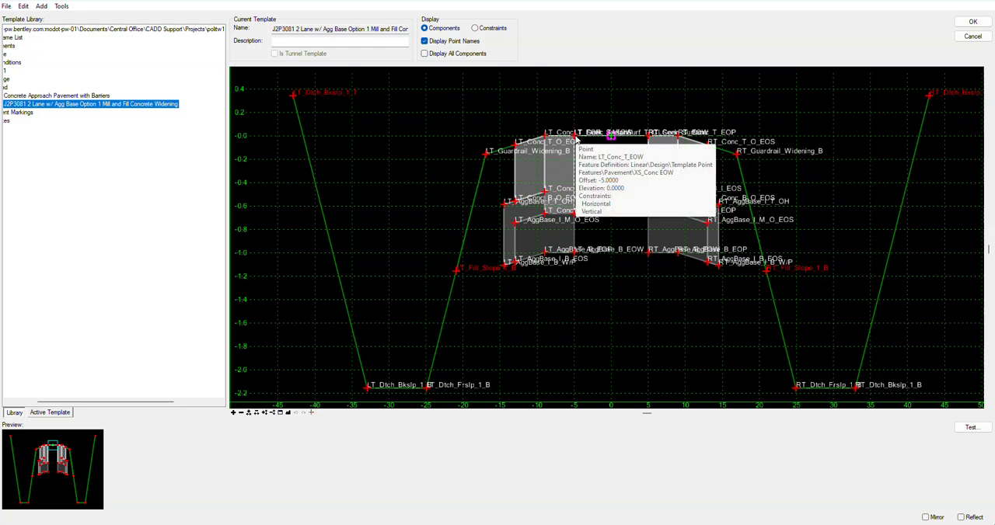
Step: Review the Horizontal Feature Constraint of the LT_Seek_Surface and RT_Seek_Surface points, and close the template drop editor
{"action": "left_click", "coordinate": [575, 137]}
{"action": "left_click", "coordinate": [576, 146]}
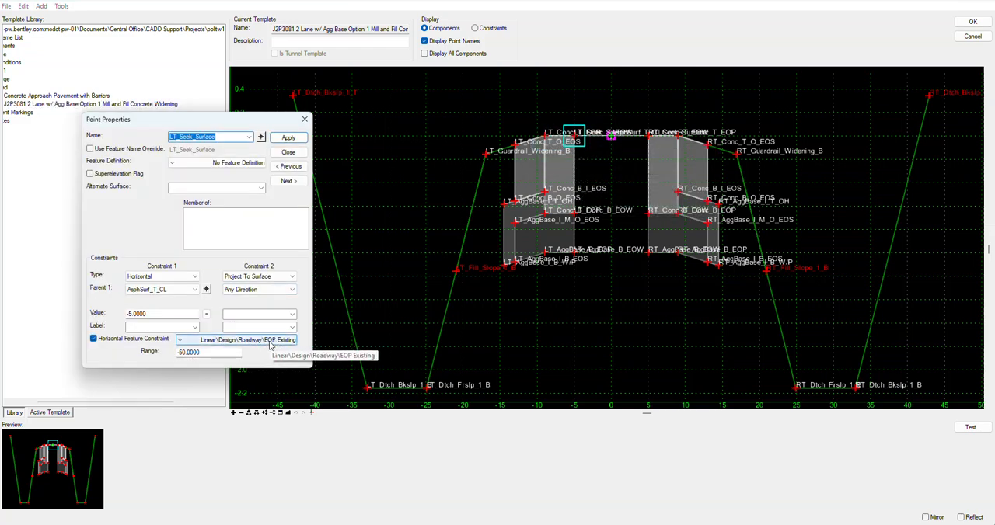
{"action": "left_click", "coordinate": [287, 151]}
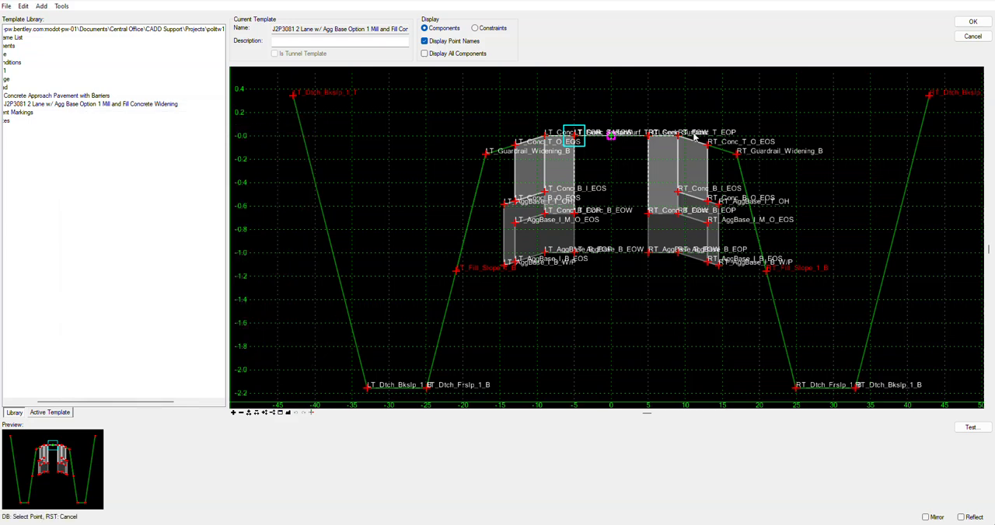
{"action": "left_click", "coordinate": [649, 138]}
{"action": "left_click", "coordinate": [576, 146]}
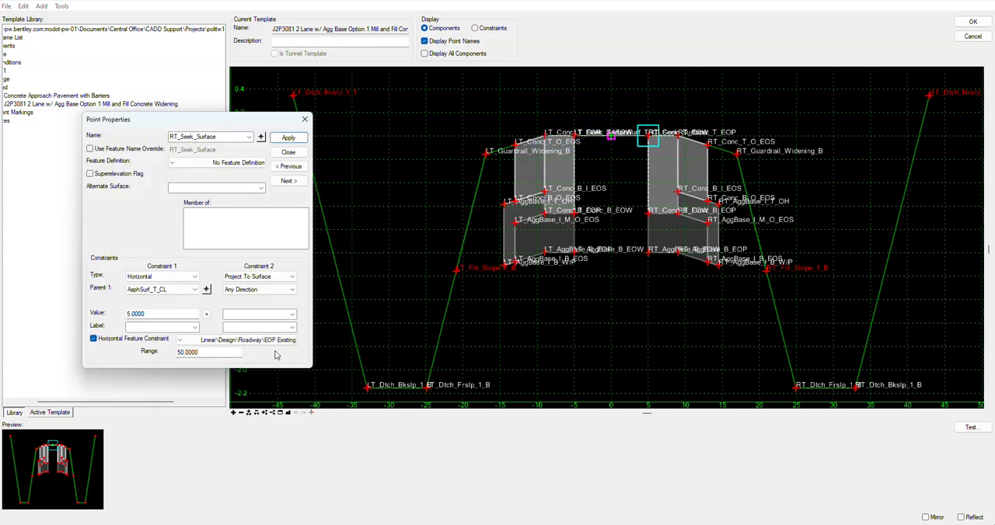
{"action": "left_click", "coordinate": [289, 137]}
{"action": "left_click", "coordinate": [287, 153]}
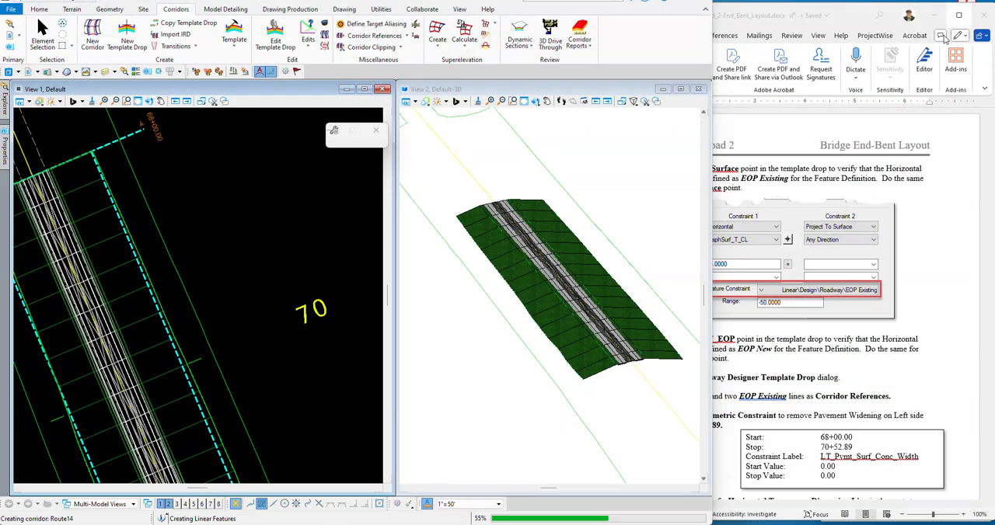
{"action": "left_click", "coordinate": [972, 21]}
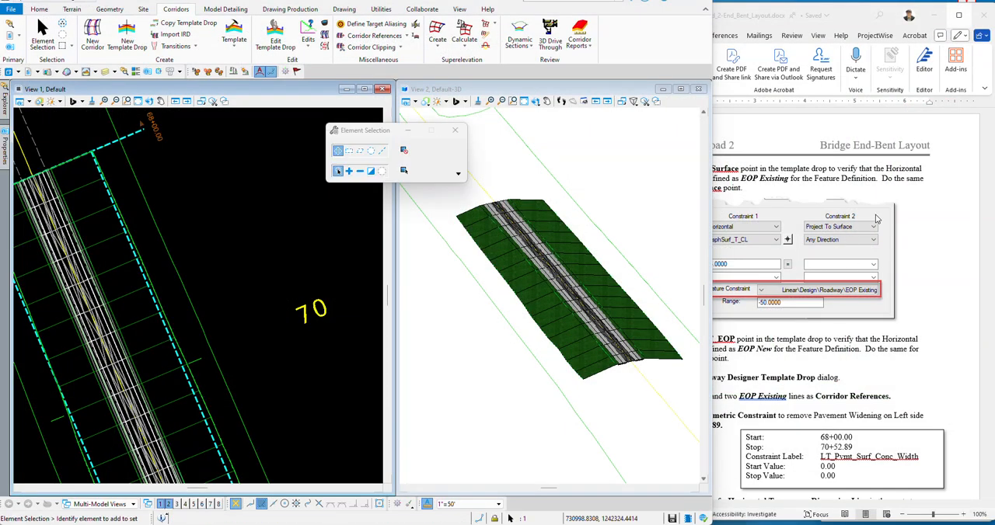
Step: Read instruction 25 in the Word document and reopen the Route14 template drop for editing
{"action": "left_click", "coordinate": [913, 220]}
{"action": "scroll", "coordinate": [599, 224], "scroll_direction": "down", "scroll_amount": 1}
{"action": "scroll", "coordinate": [600, 224], "scroll_direction": "down", "scroll_amount": 4}
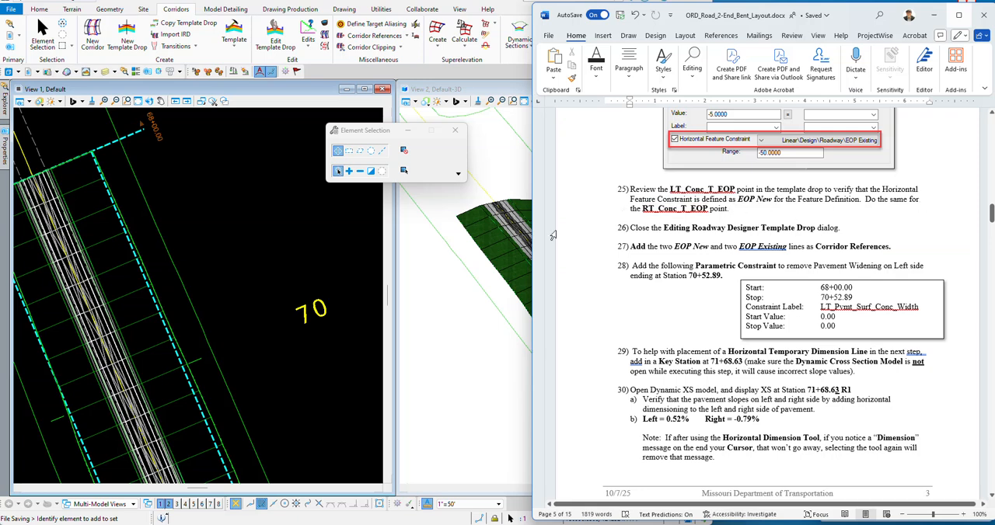
{"action": "left_click", "coordinate": [138, 136]}
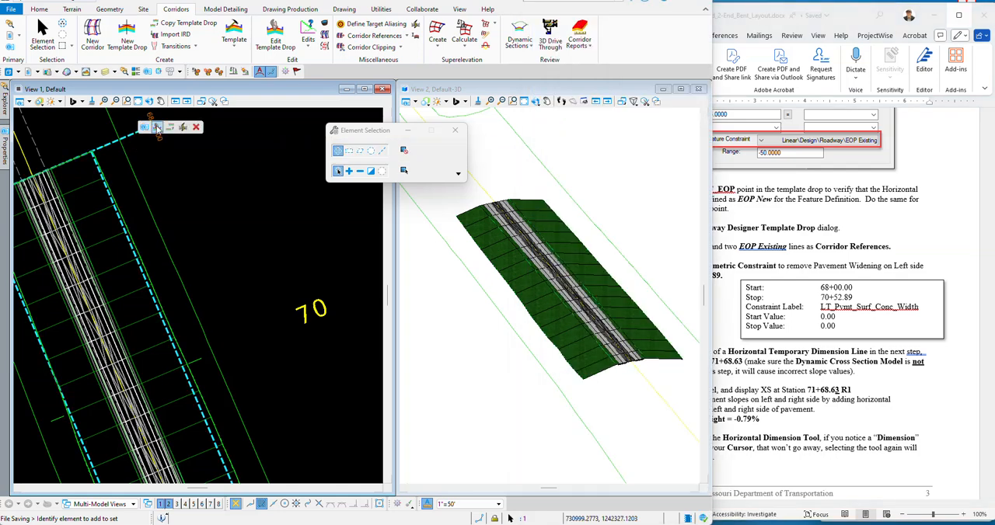
{"action": "left_click", "coordinate": [156, 128]}
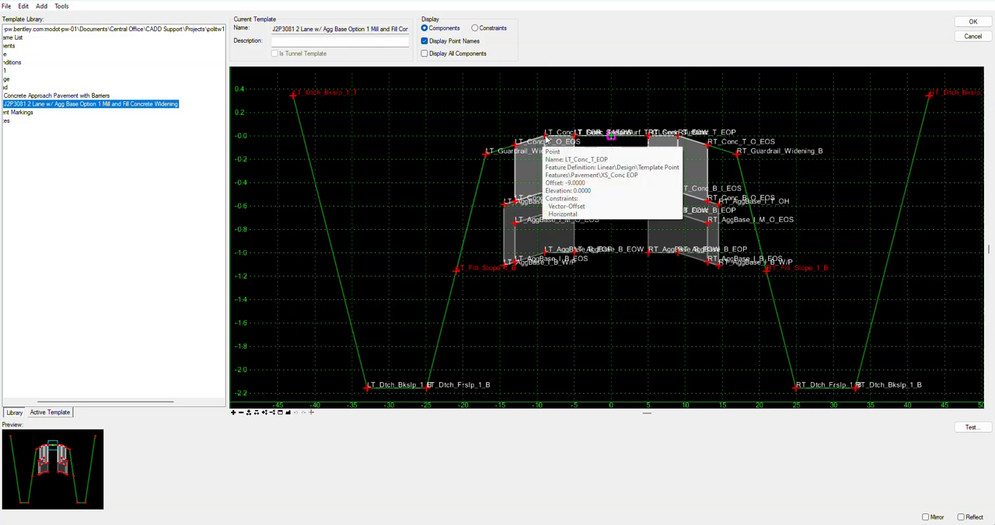
Step: Review the Horizontal Feature Constraint of the LT_Conc_T_EOP and RT_Conc_T_EOP points, and close the template drop editor
{"action": "double_click", "coordinate": [546, 137]}
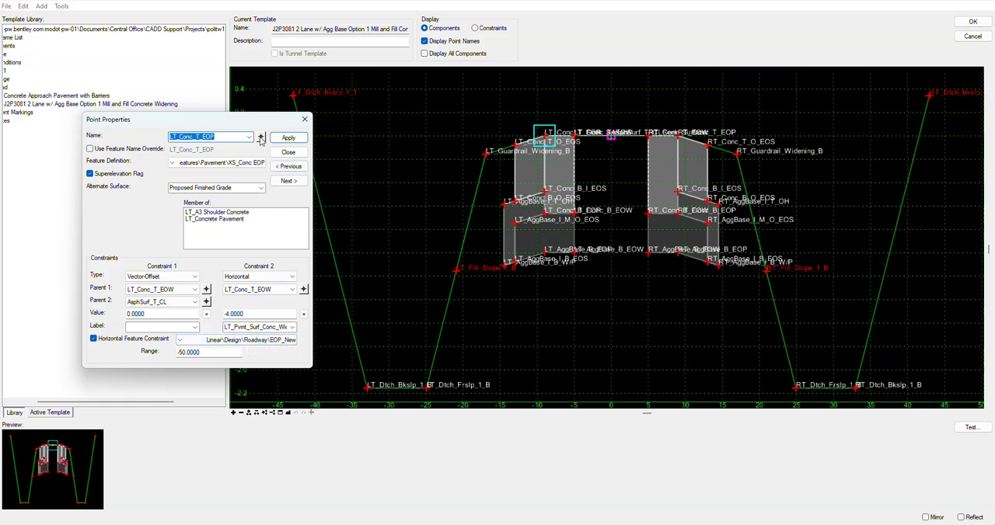
{"action": "left_click", "coordinate": [261, 137]}
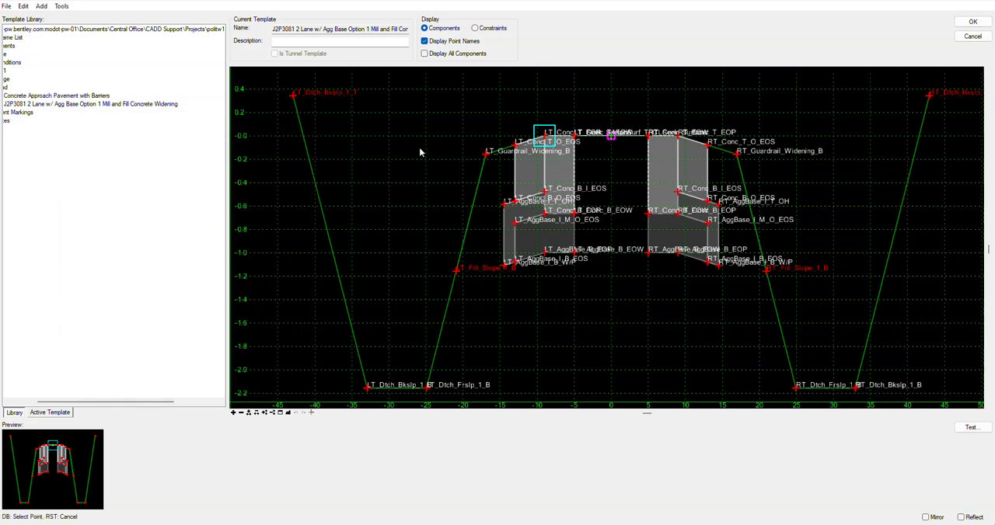
{"action": "left_click", "coordinate": [677, 141]}
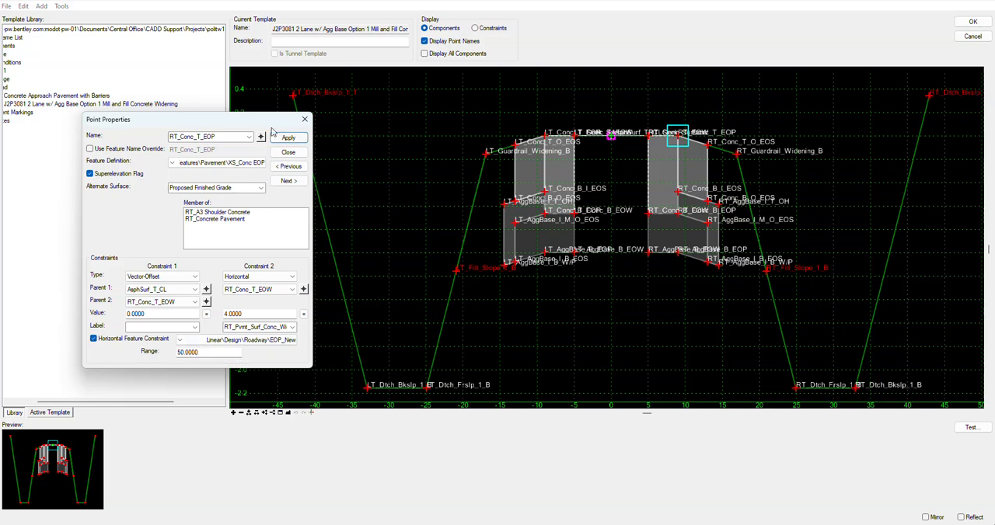
{"action": "left_click", "coordinate": [284, 153]}
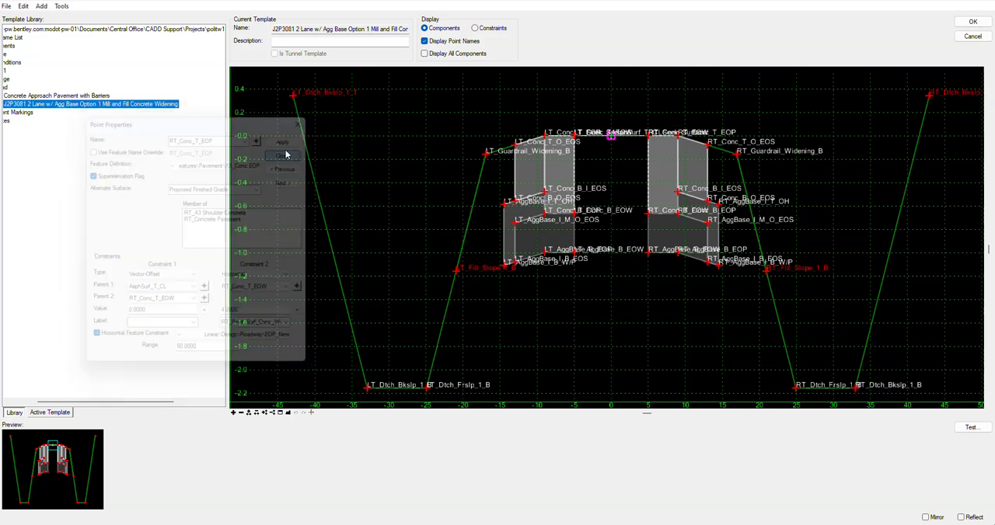
{"action": "left_click", "coordinate": [972, 22]}
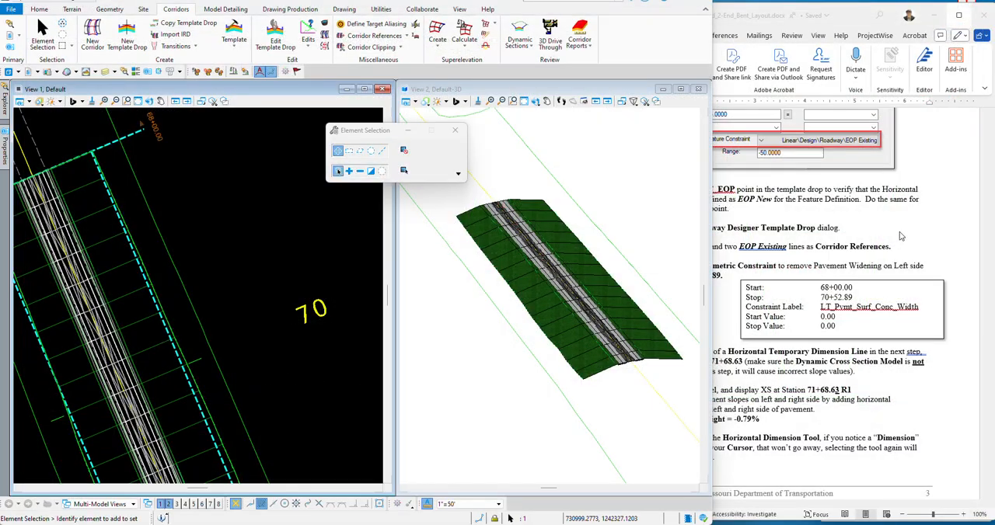
Step: Read instruction 27 on corridor references and examine the EOP New and EOP Existing lines near the corridor's 71+68.64 end in plan
{"action": "left_click", "coordinate": [900, 236]}
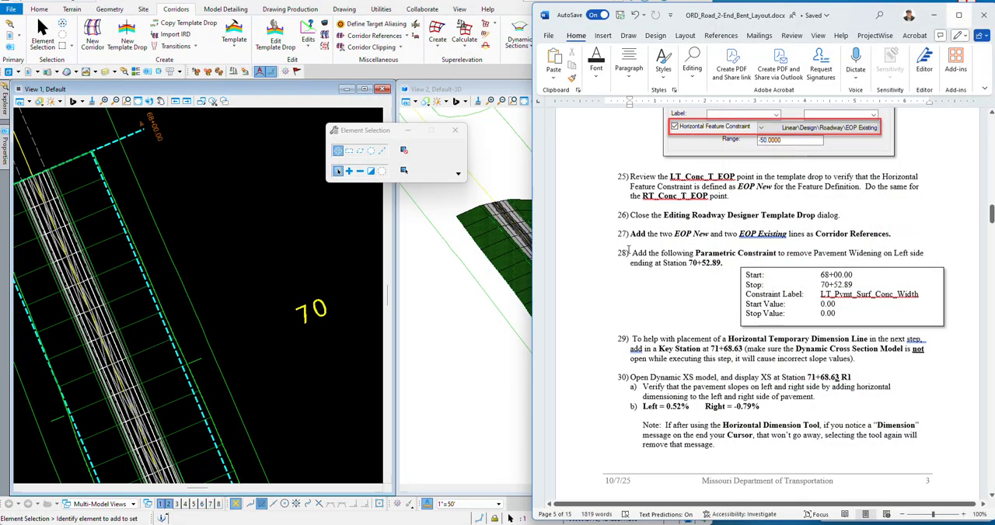
{"action": "scroll", "coordinate": [670, 172], "scroll_direction": "down", "scroll_amount": 2}
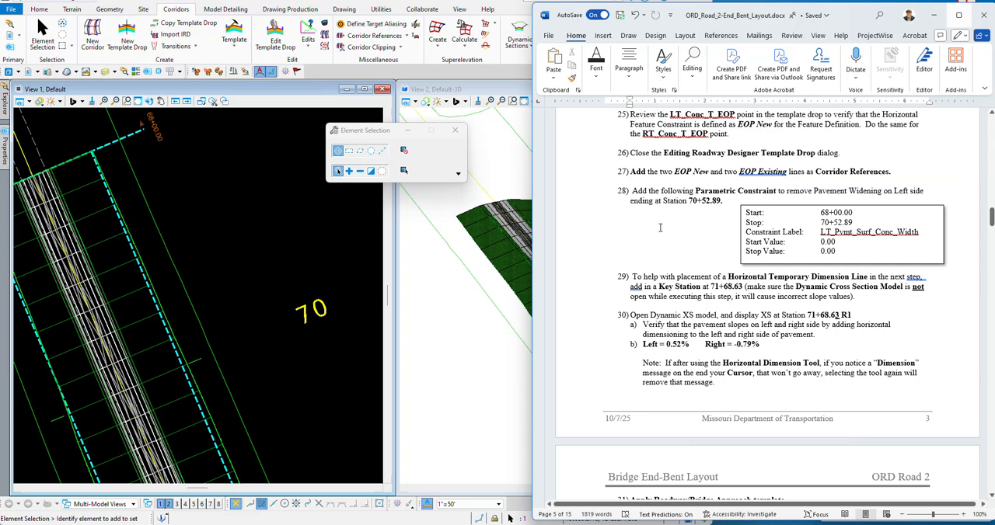
{"action": "scroll", "coordinate": [625, 237], "scroll_direction": "down", "scroll_amount": 1}
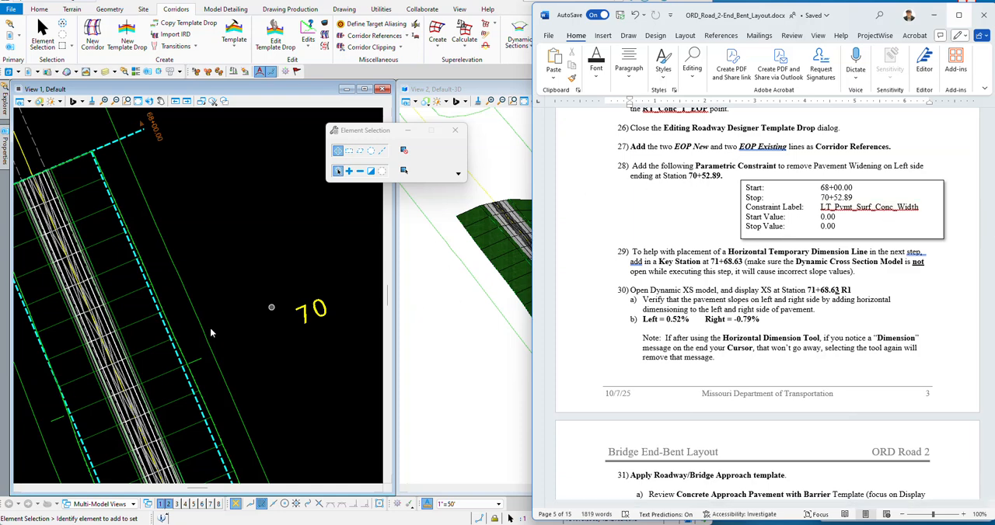
{"action": "scroll", "coordinate": [214, 280], "scroll_direction": "down", "scroll_amount": 2}
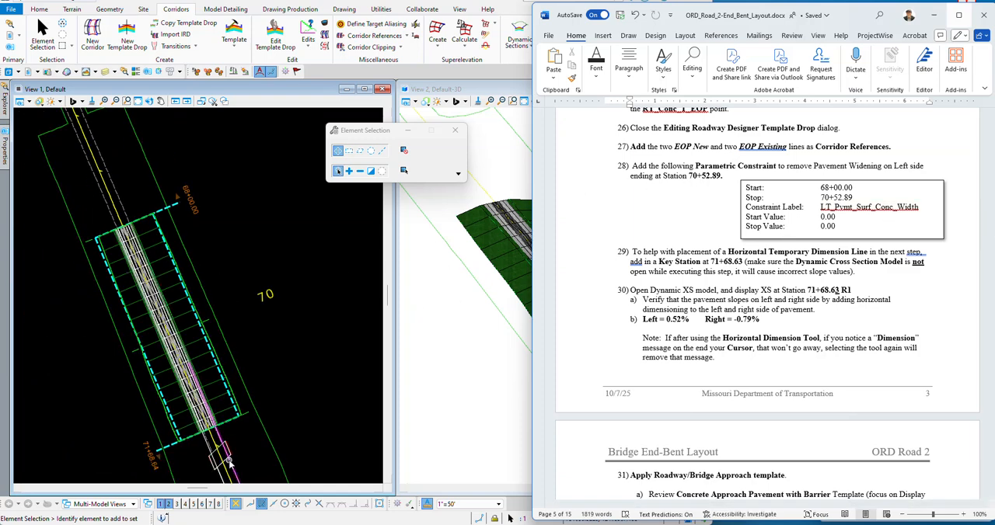
{"action": "scroll", "coordinate": [219, 342], "scroll_direction": "up", "scroll_amount": 3}
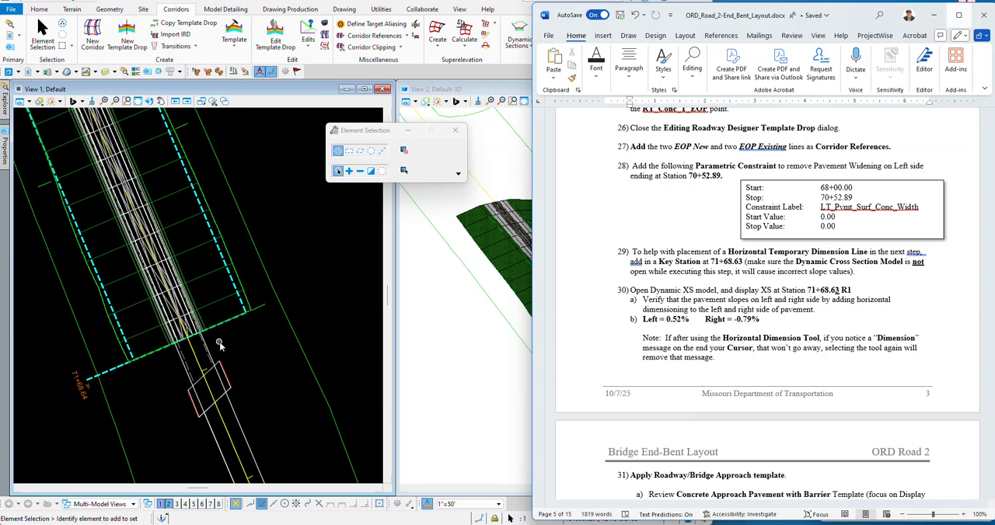
{"action": "scroll", "coordinate": [219, 345], "scroll_direction": "up", "scroll_amount": 4}
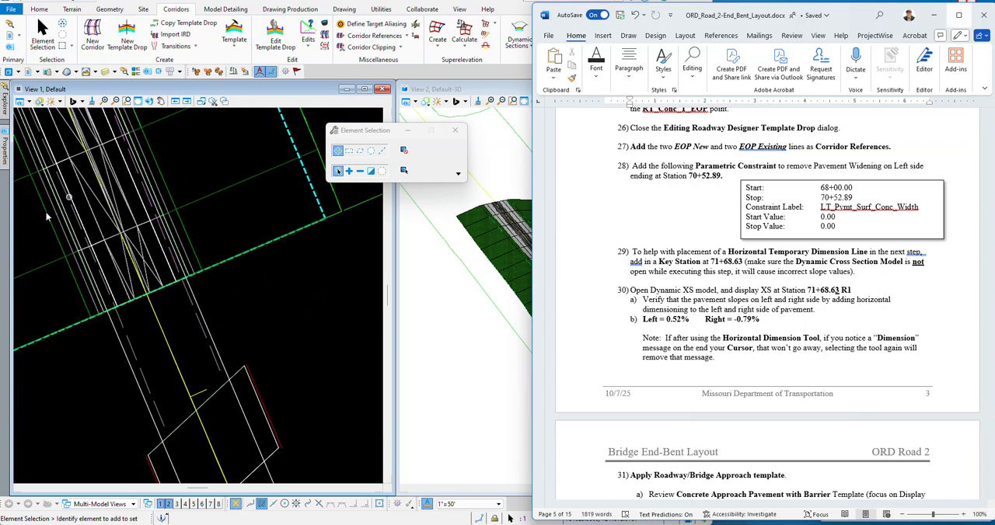
{"action": "scroll", "coordinate": [244, 168], "scroll_direction": "down", "scroll_amount": 1}
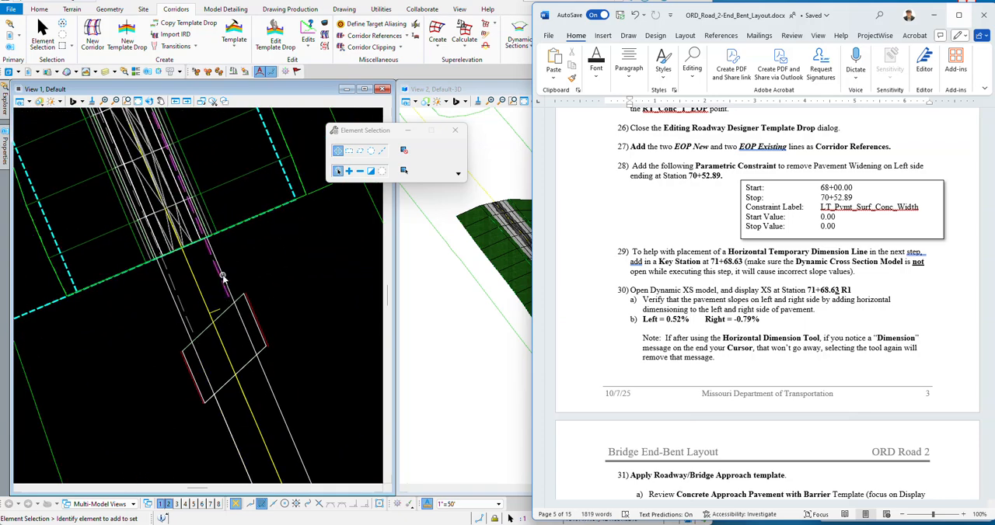
{"action": "scroll", "coordinate": [223, 278], "scroll_direction": "up", "scroll_amount": 2}
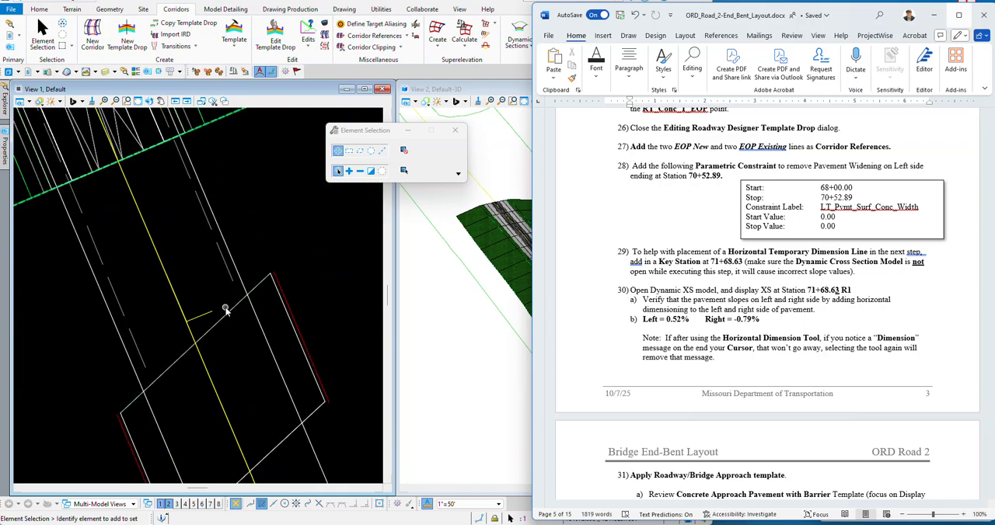
{"action": "left_click", "coordinate": [202, 221]}
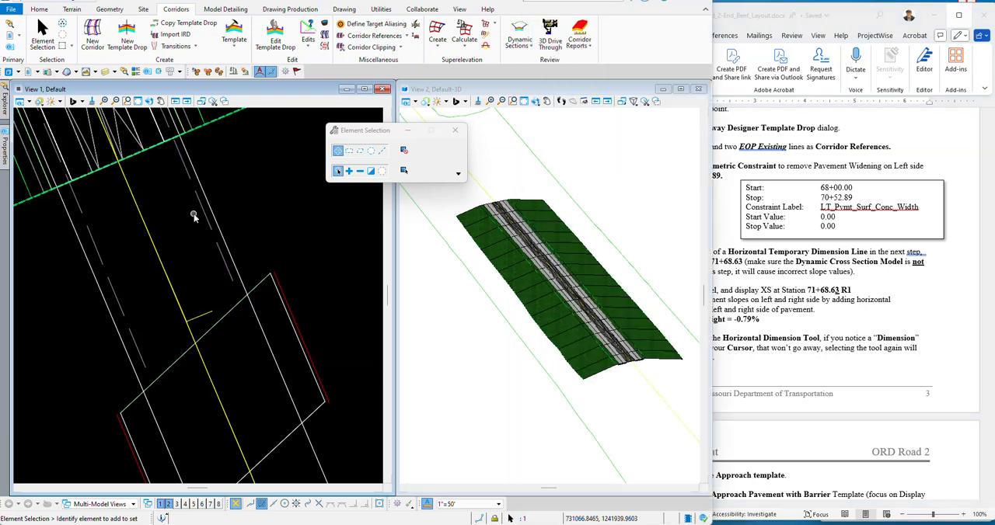
{"action": "mouse_move", "coordinate": [204, 220]}
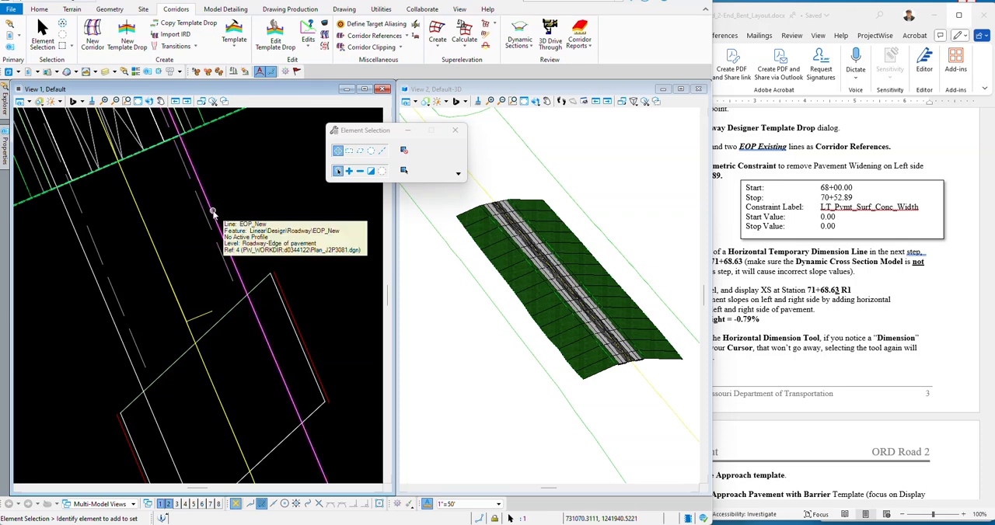
{"action": "scroll", "coordinate": [222, 264], "scroll_direction": "down", "scroll_amount": 4}
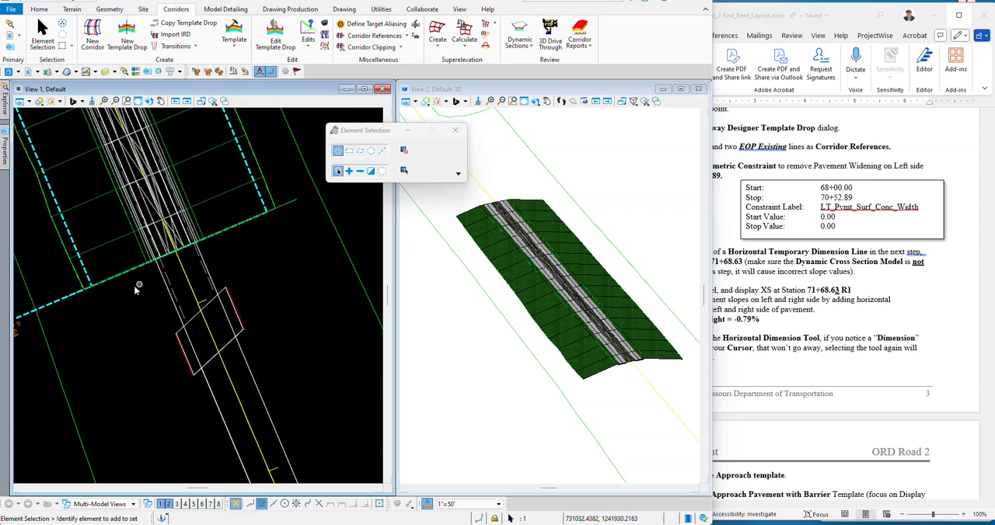
Step: Add the two EOP New and two EOP Existing lines to the Route14 corridor as corridor references
{"action": "left_click", "coordinate": [290, 205]}
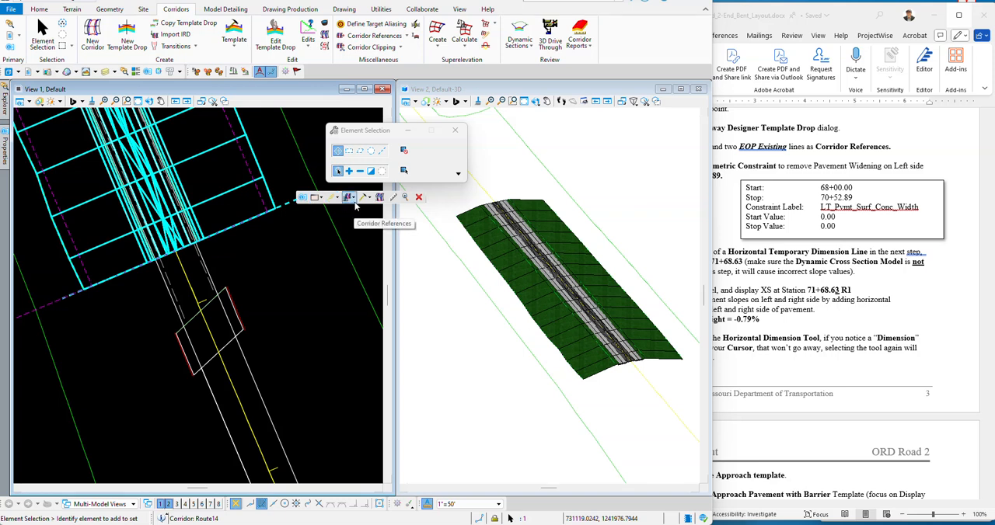
{"action": "left_click", "coordinate": [355, 200]}
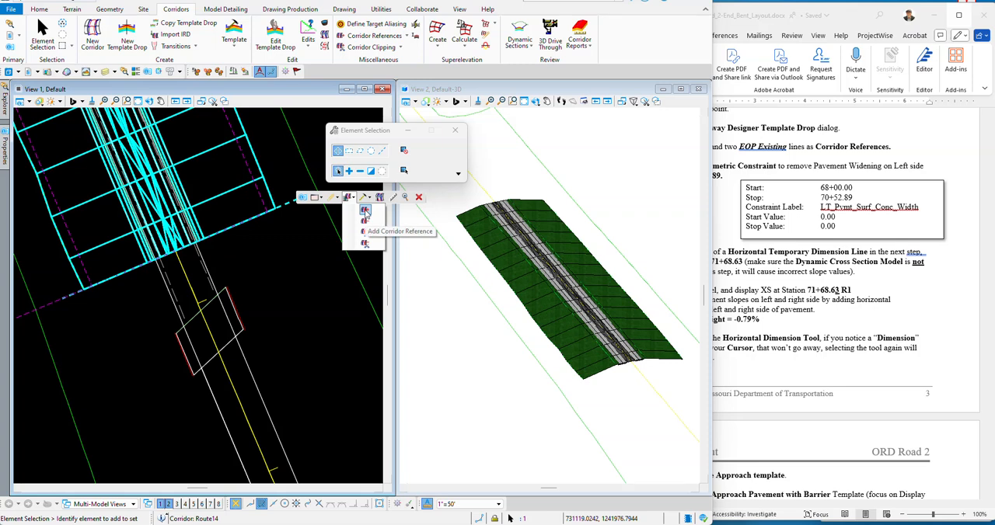
{"action": "left_click", "coordinate": [366, 214]}
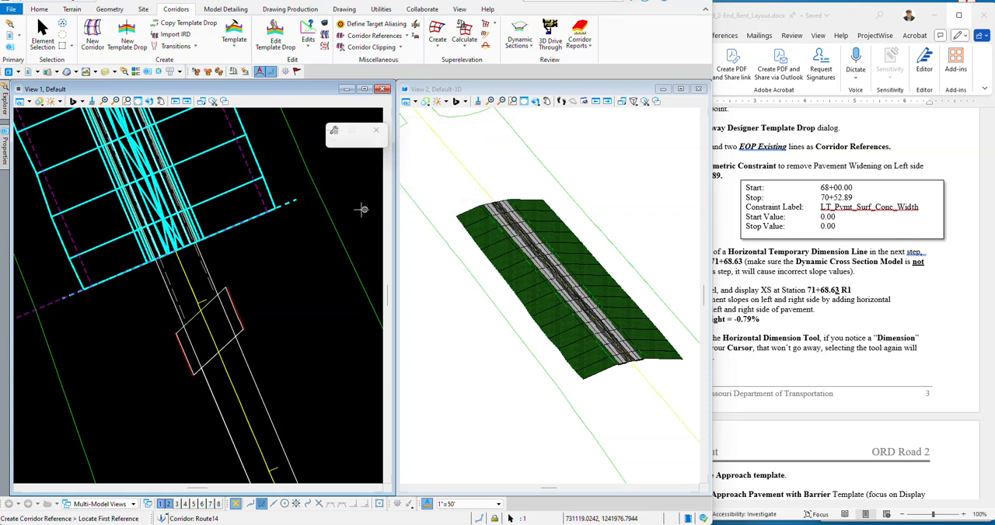
{"action": "scroll", "coordinate": [159, 281], "scroll_direction": "up", "scroll_amount": 3}
{"action": "left_click", "coordinate": [165, 287]}
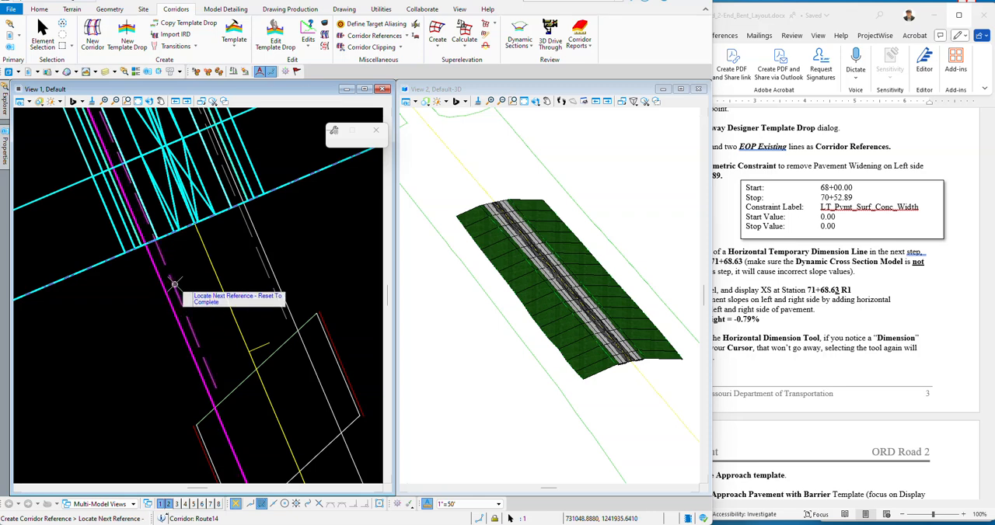
{"action": "left_click", "coordinate": [255, 255]}
{"action": "scroll", "coordinate": [604, 361], "scroll_direction": "up", "scroll_amount": 5}
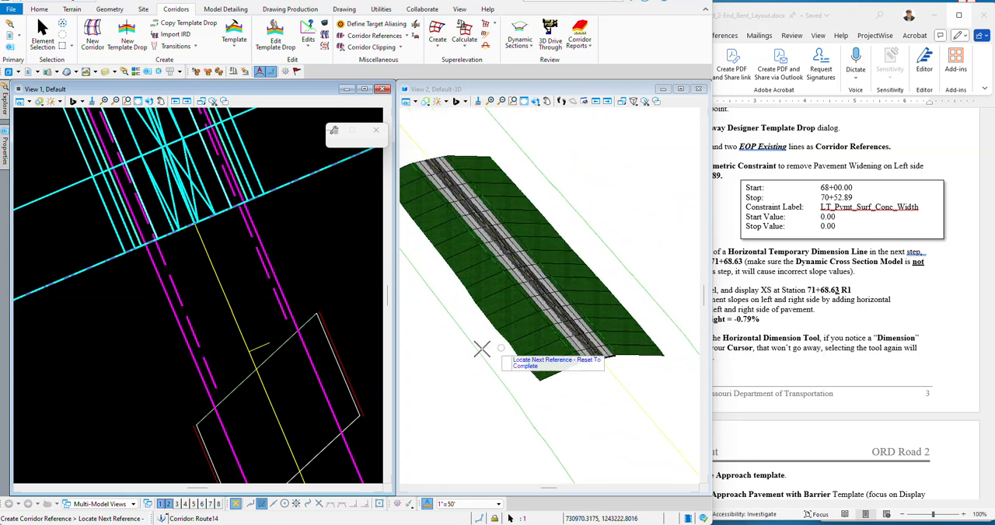
{"action": "scroll", "coordinate": [536, 330], "scroll_direction": "up", "scroll_amount": 3}
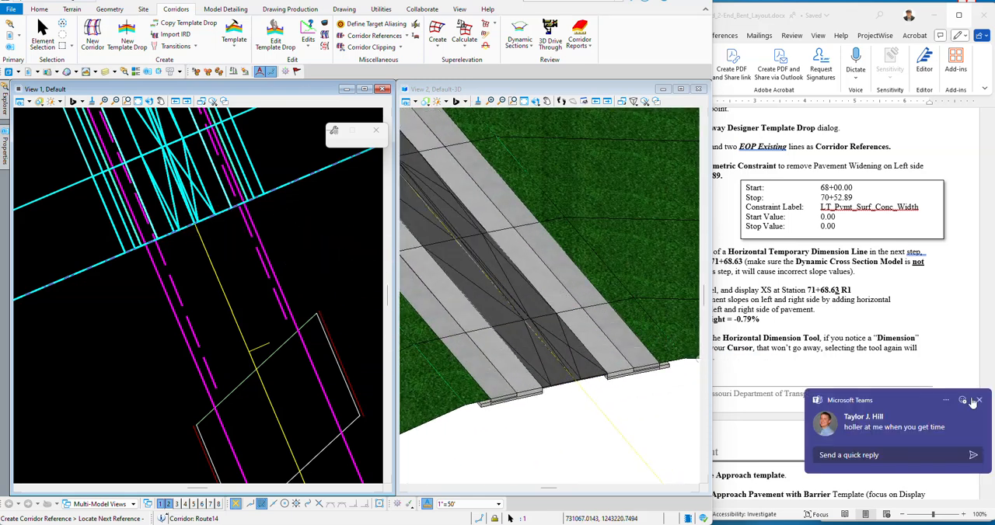
{"action": "left_click", "coordinate": [978, 400]}
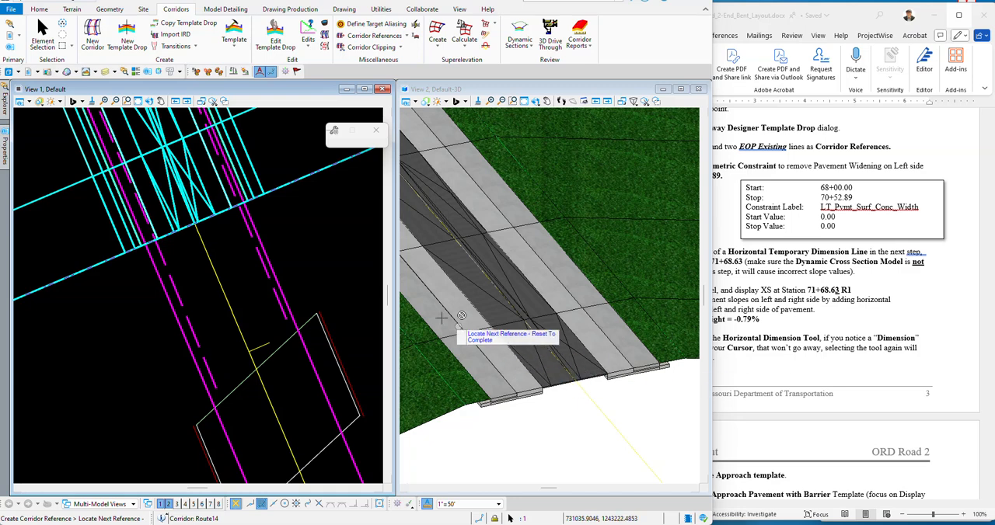
{"action": "right_click", "coordinate": [298, 247]}
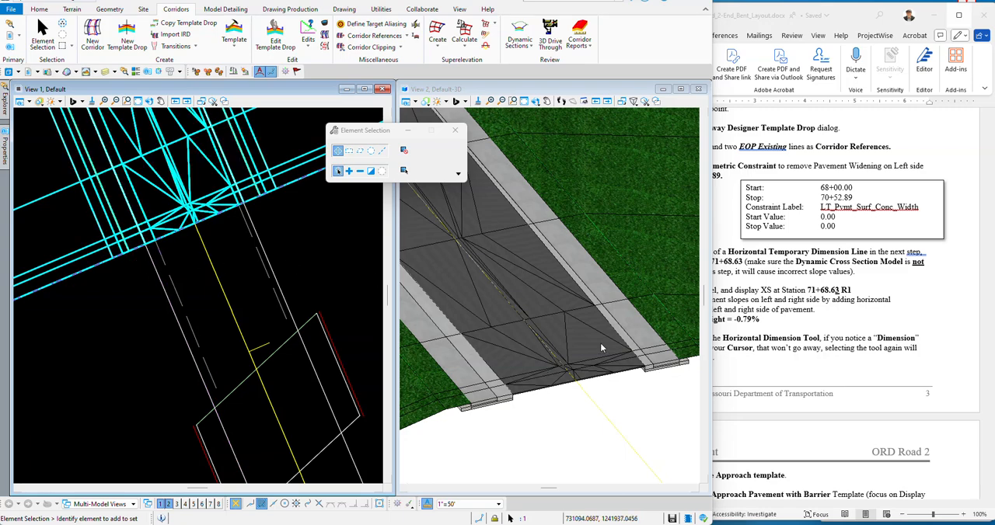
{"action": "scroll", "coordinate": [613, 350], "scroll_direction": "down", "scroll_amount": 2}
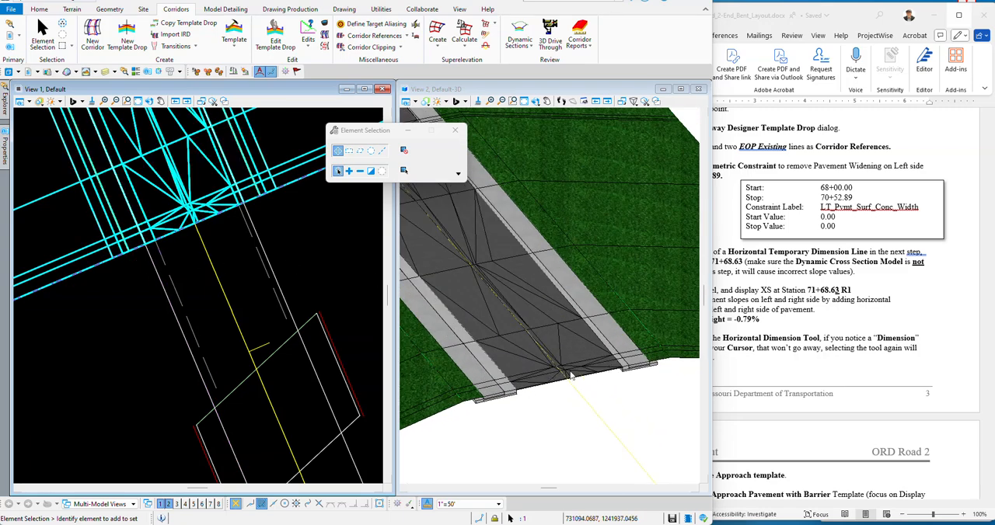
{"action": "scroll", "coordinate": [567, 342], "scroll_direction": "down", "scroll_amount": 2}
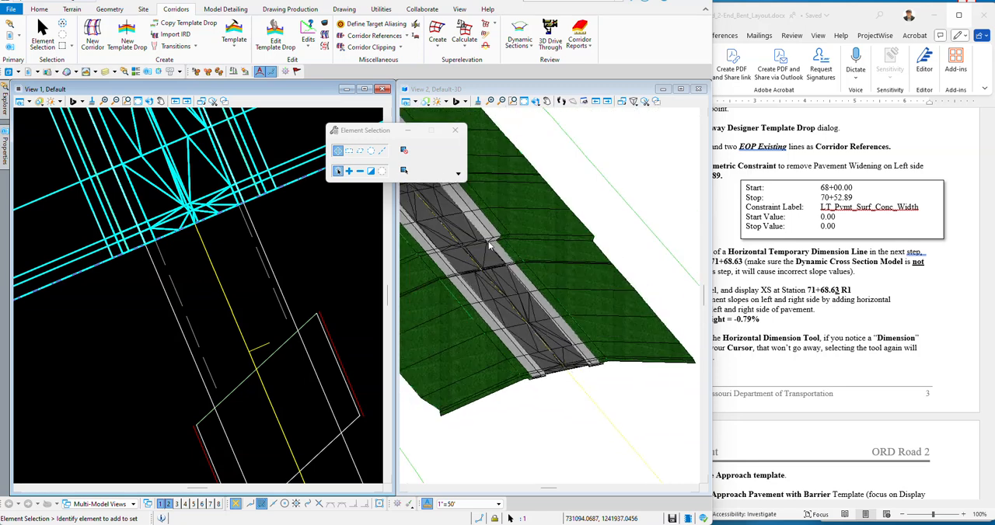
Step: Following instruction 28 in the Word document, start a parametric constraint on the Route14 corridor with constraint label LT_Pvmt_Surf_Conc_Width
{"action": "left_click", "coordinate": [943, 335]}
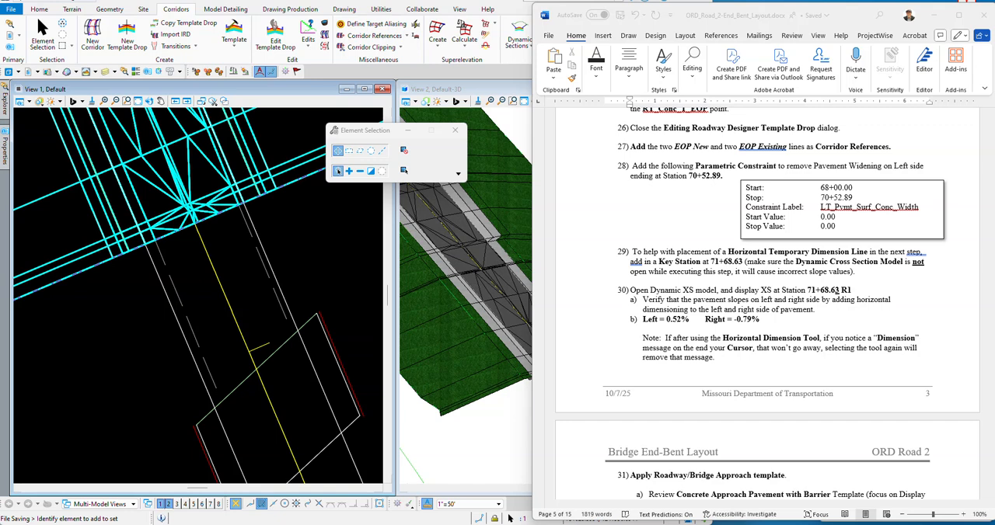
{"action": "left_click", "coordinate": [739, 173]}
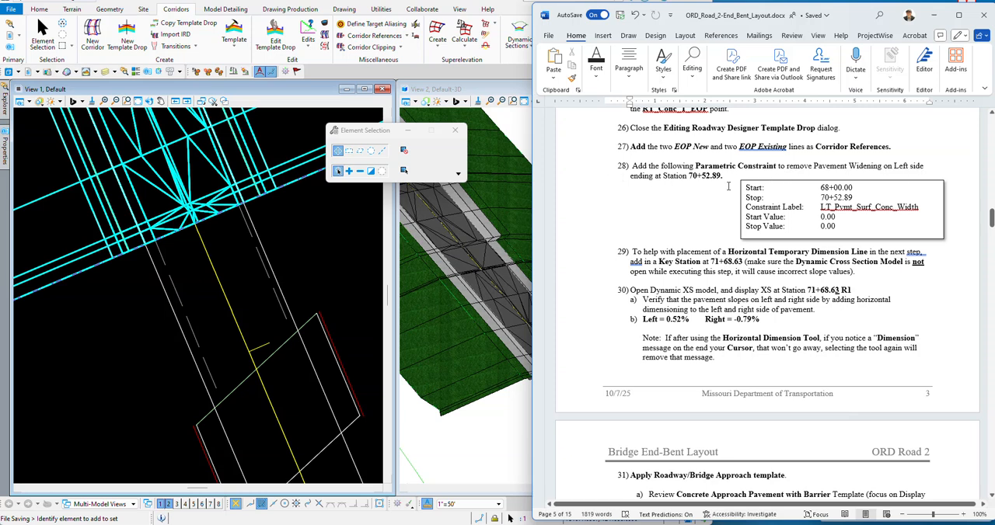
{"action": "left_click", "coordinate": [288, 259]}
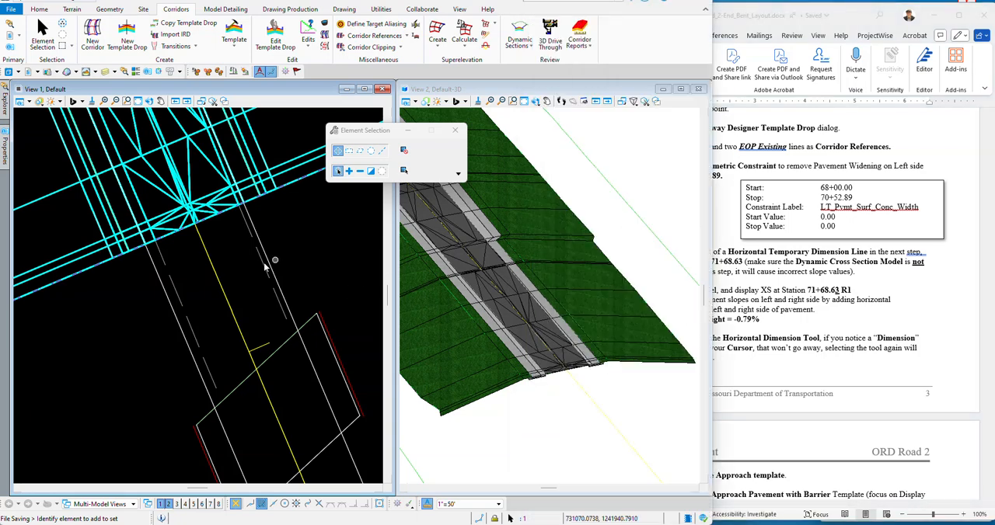
{"action": "scroll", "coordinate": [157, 312], "scroll_direction": "down", "scroll_amount": 5}
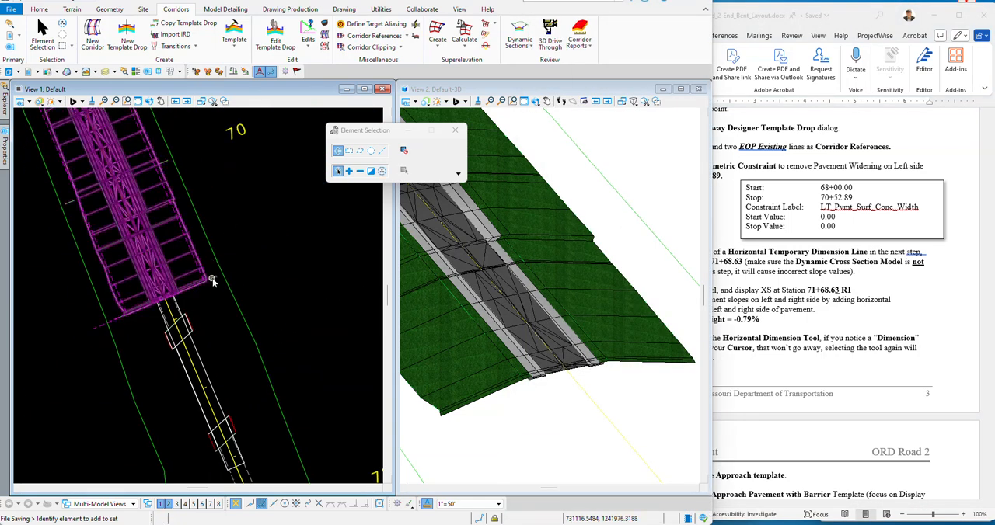
{"action": "left_click", "coordinate": [154, 187]}
{"action": "mouse_move", "coordinate": [154, 187]}
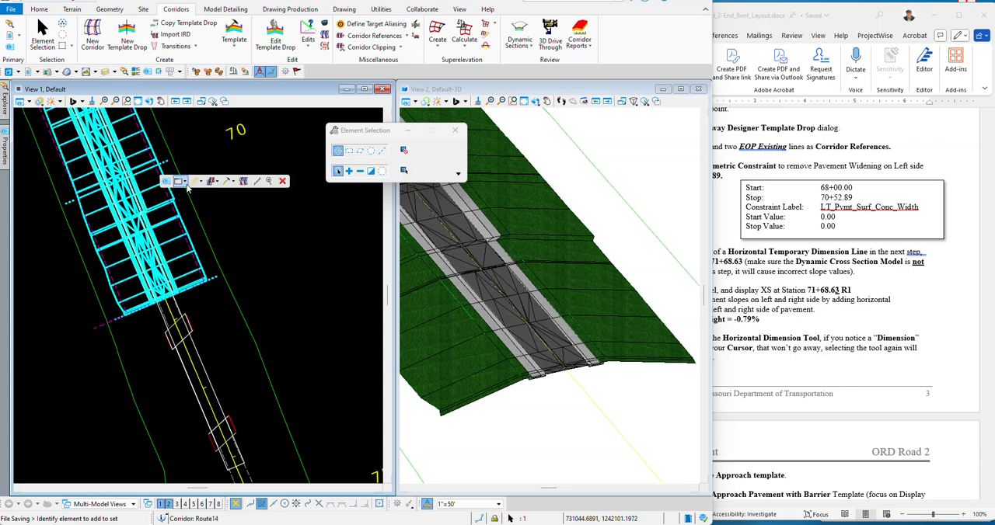
{"action": "left_click", "coordinate": [236, 184]}
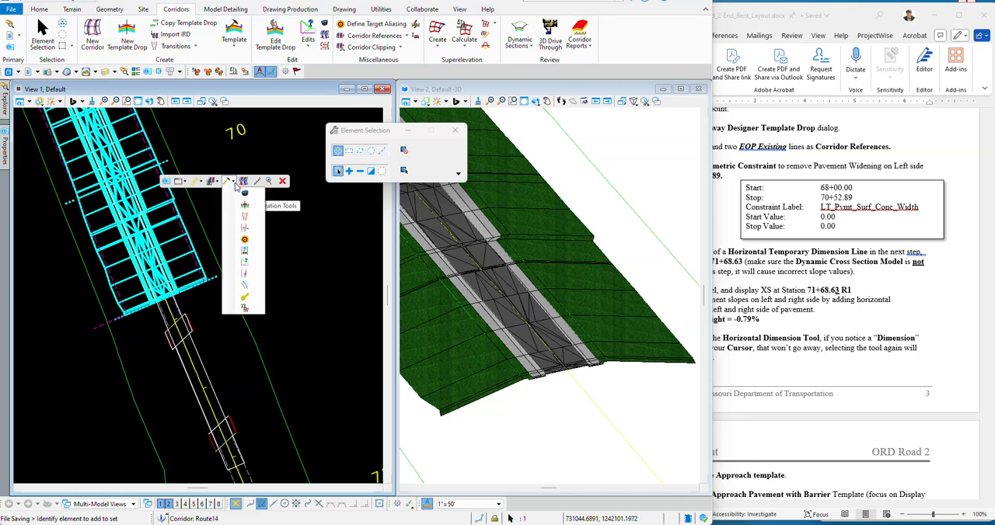
{"action": "left_click", "coordinate": [246, 254]}
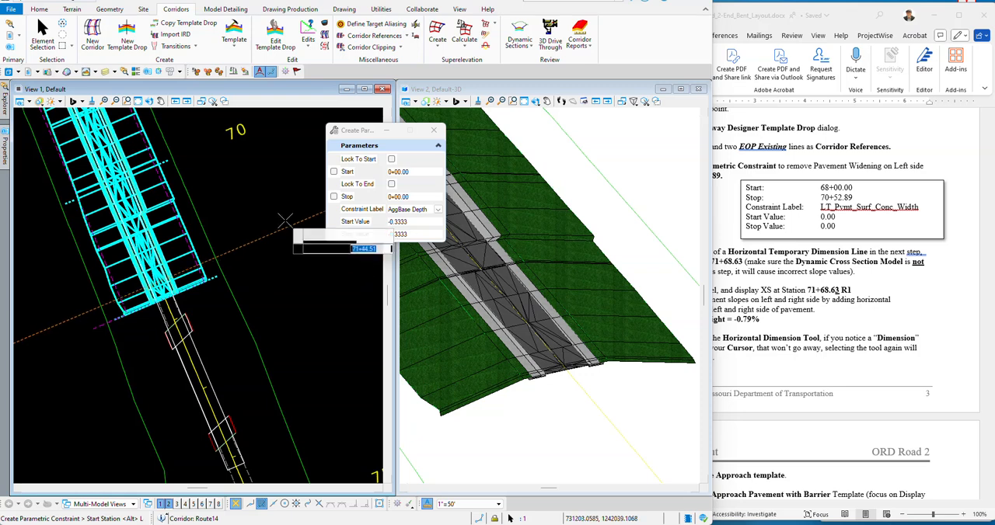
{"action": "left_click_drag", "start_coordinate": [335, 141], "coordinate": [247, 154]}
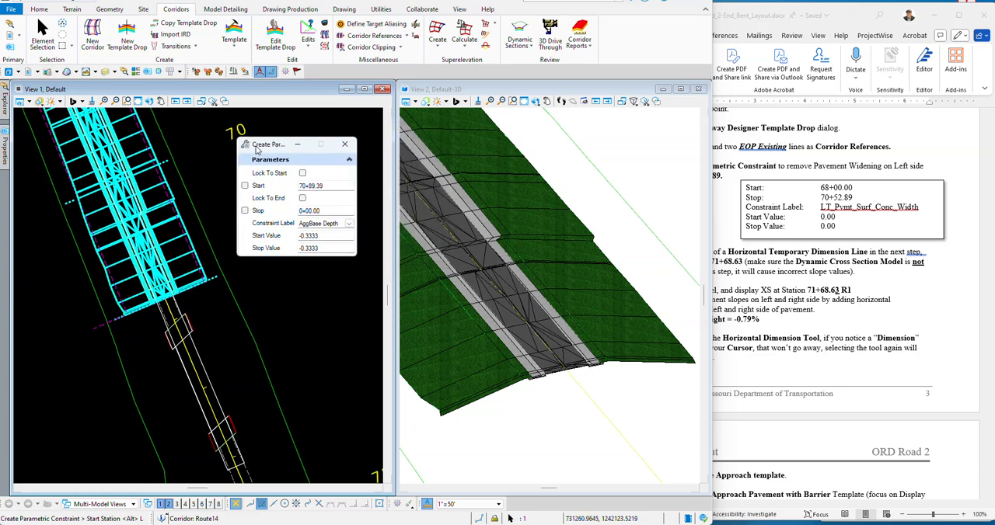
{"action": "left_click", "coordinate": [349, 224]}
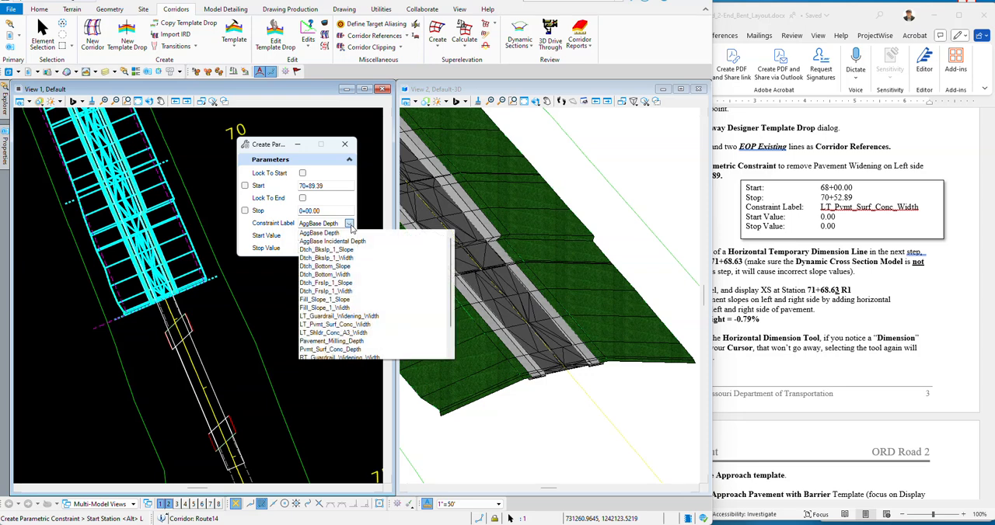
{"action": "left_click", "coordinate": [322, 324]}
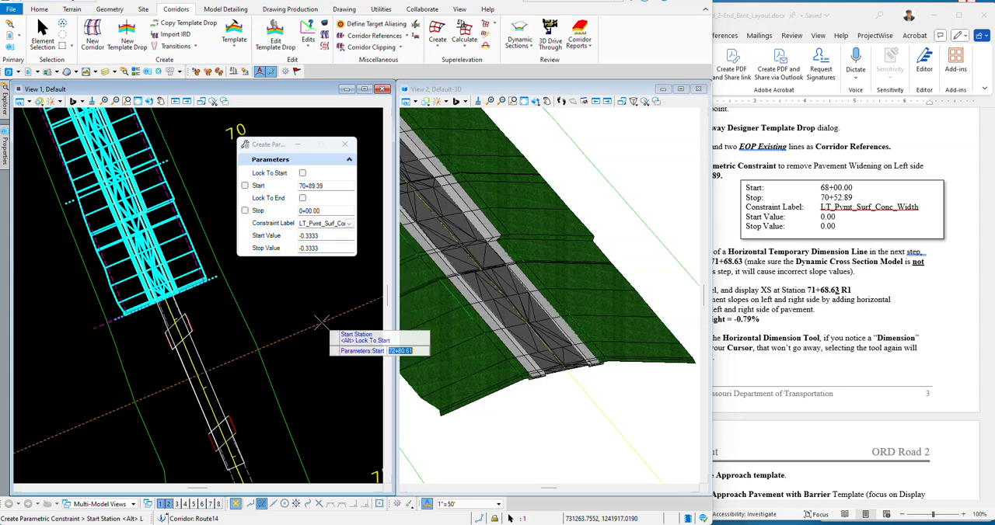
Step: Set the parametric constraint's start station to 68+00.00 and its stop station to 70+52.89
{"action": "left_click_drag", "start_coordinate": [289, 146], "coordinate": [330, 148]}
{"action": "scroll", "coordinate": [256, 281], "scroll_direction": "down", "scroll_amount": 2}
{"action": "scroll", "coordinate": [233, 226], "scroll_direction": "up", "scroll_amount": 3}
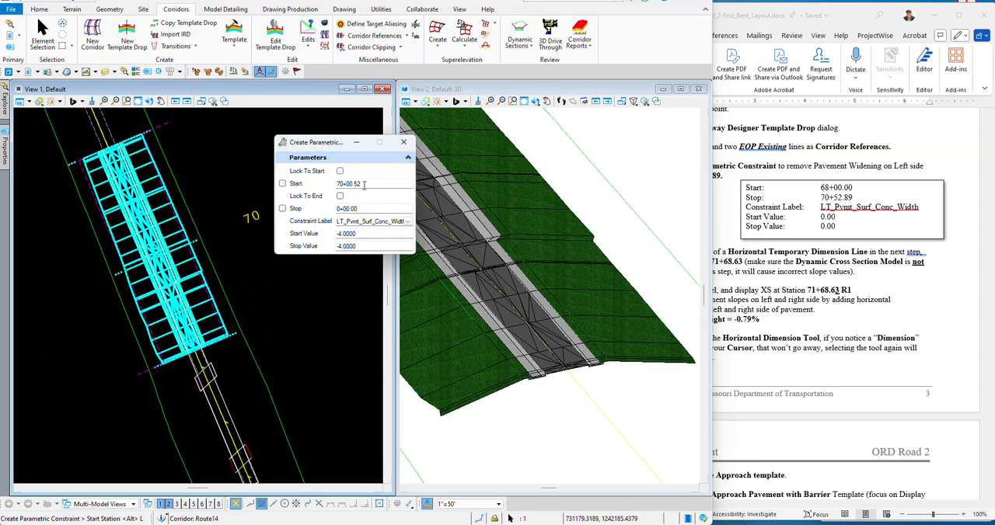
{"action": "left_click_drag", "start_coordinate": [364, 184], "coordinate": [333, 195]}
{"action": "type", "text": "68+00"}
{"action": "key", "text": "Return"}
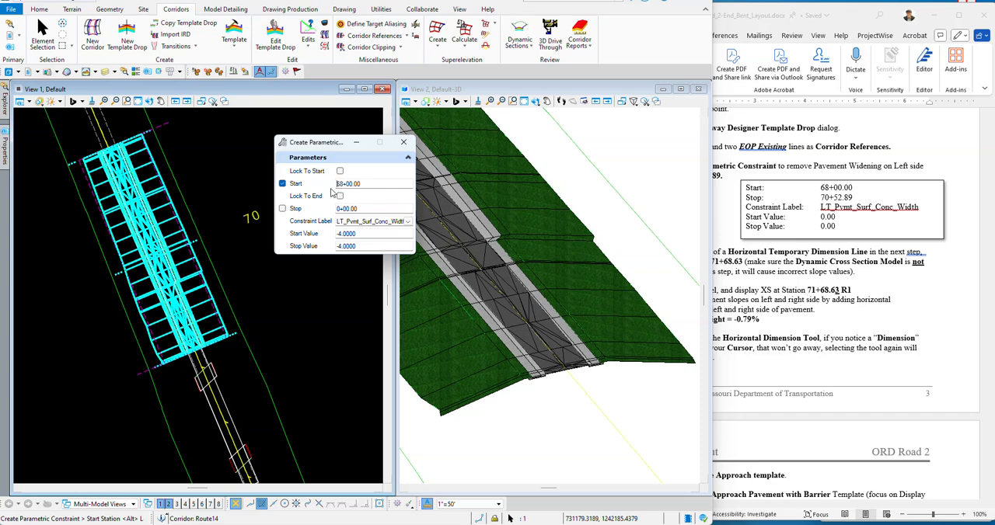
{"action": "left_click", "coordinate": [295, 278]}
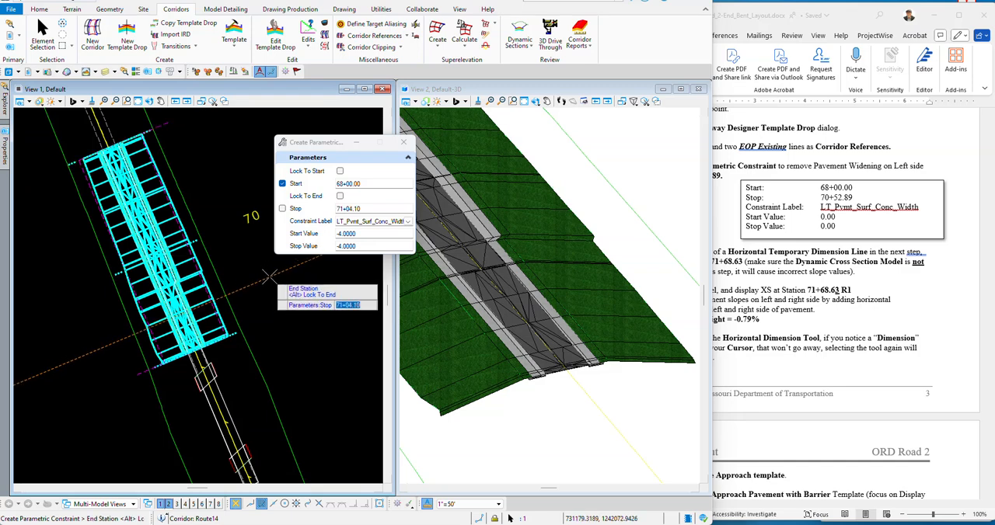
{"action": "type", "text": "70+52.89"}
{"action": "key", "text": "Return"}
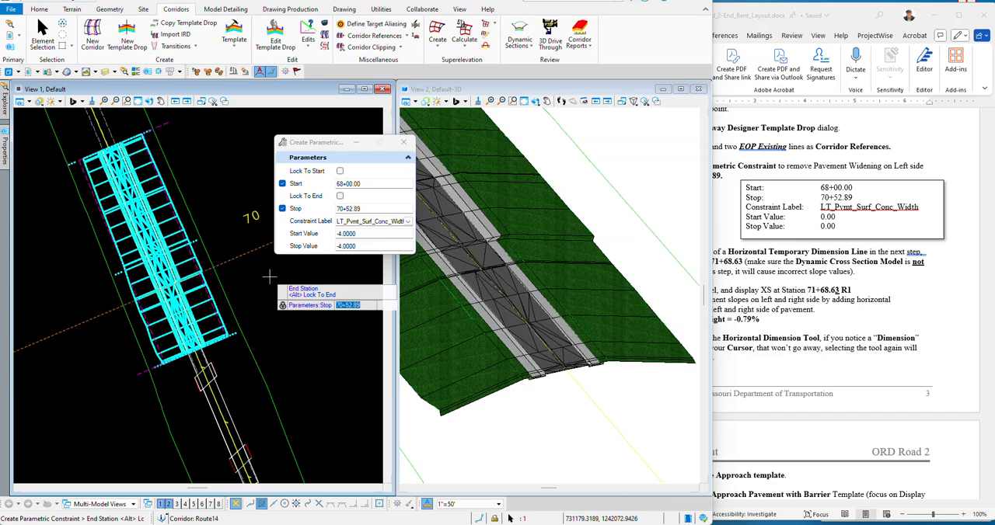
{"action": "scroll", "coordinate": [264, 273], "scroll_direction": "up", "scroll_amount": 3}
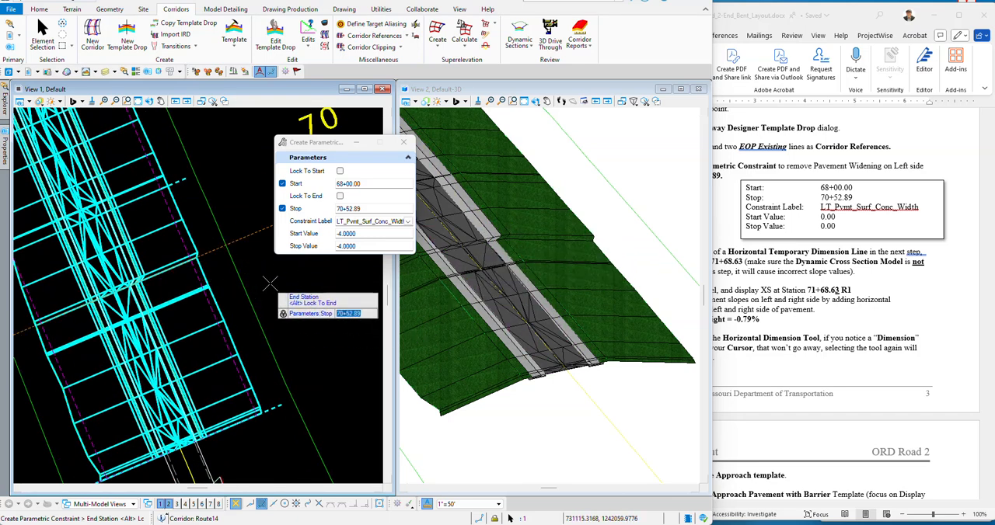
{"action": "left_click", "coordinate": [271, 282]}
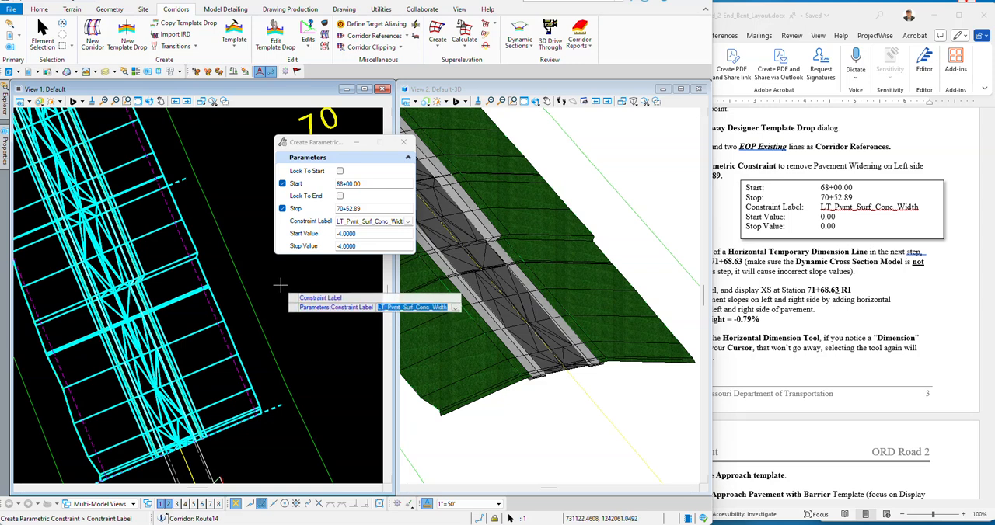
Step: Accept the constraint label, set the start and stop values to 0.0000, and create the parametric constraint
{"action": "left_click", "coordinate": [278, 282]}
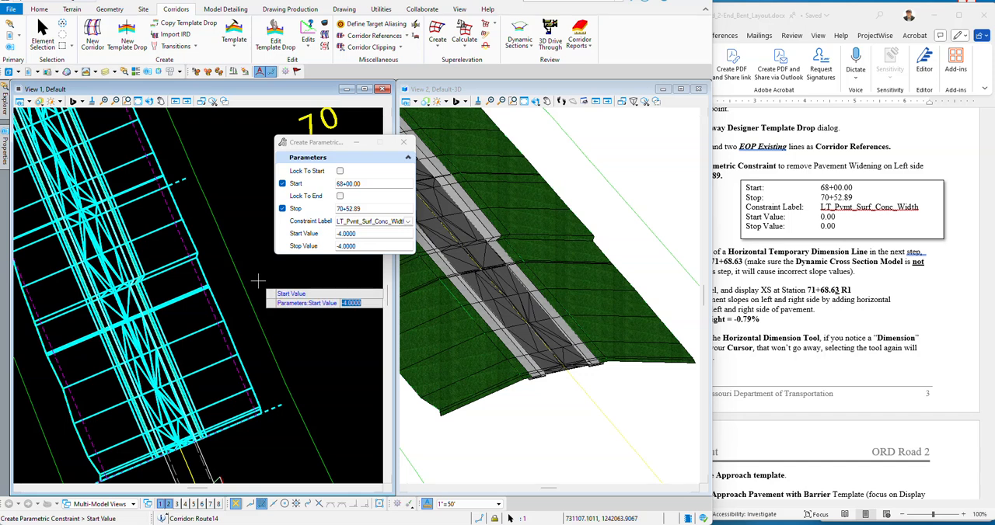
{"action": "type", "text": "0.0000"}
{"action": "left_click", "coordinate": [271, 282]}
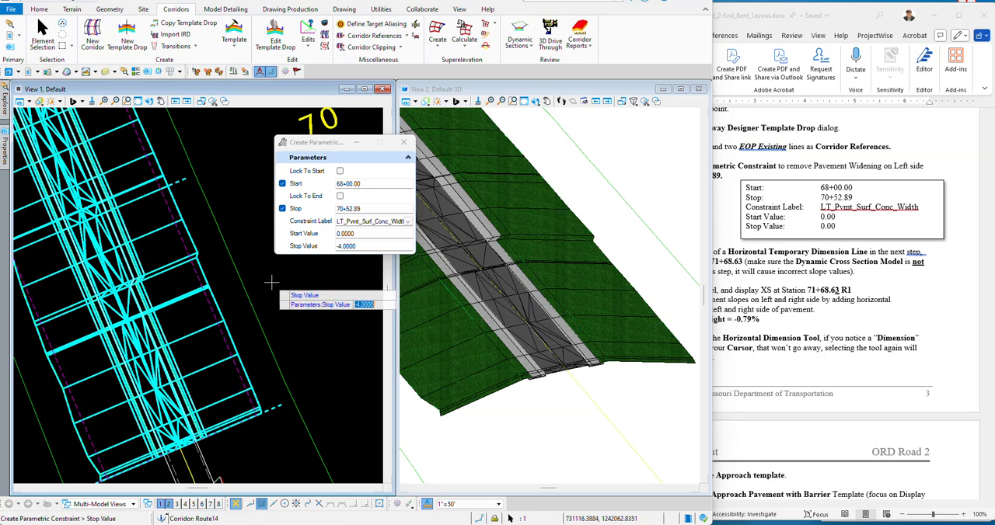
{"action": "type", "text": "0.0000"}
{"action": "left_click", "coordinate": [272, 297]}
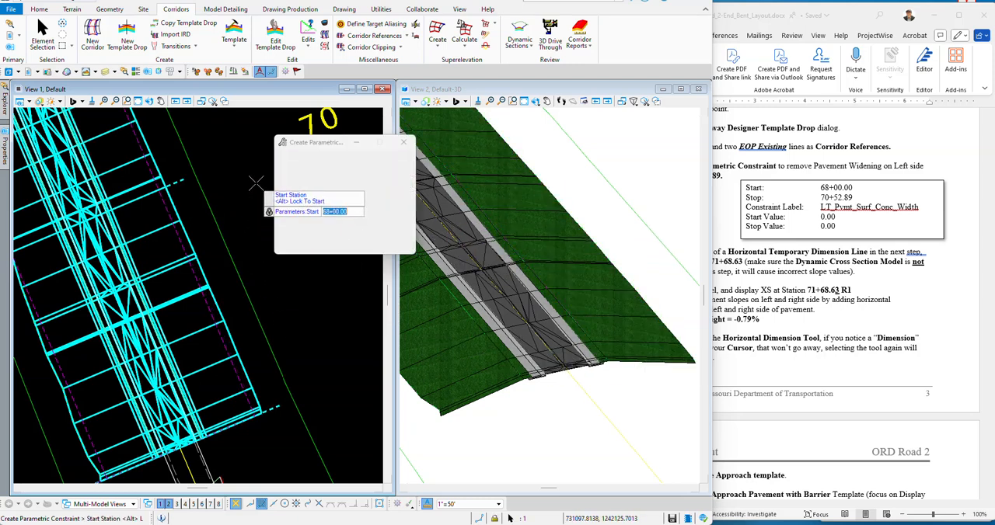
{"action": "left_click", "coordinate": [43, 35]}
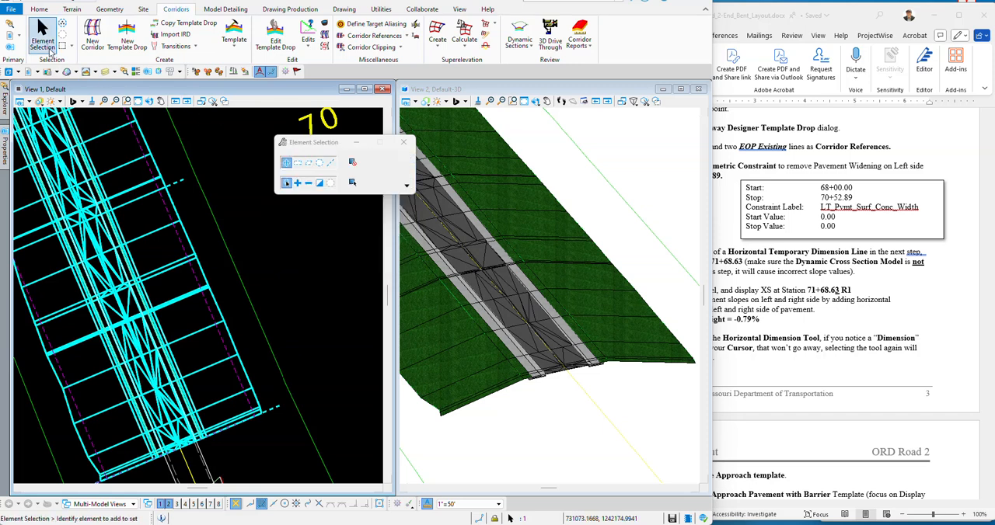
Step: Read instruction 29 on the key station in the Word document and clear the corridor selection in plan
{"action": "left_click", "coordinate": [954, 258]}
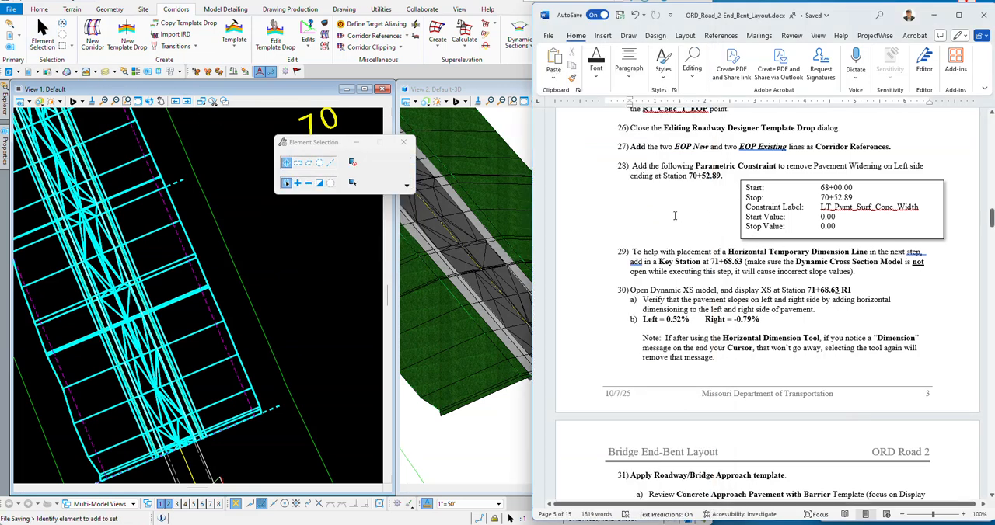
{"action": "left_click", "coordinate": [283, 257]}
{"action": "scroll", "coordinate": [264, 241], "scroll_direction": "down", "scroll_amount": 3}
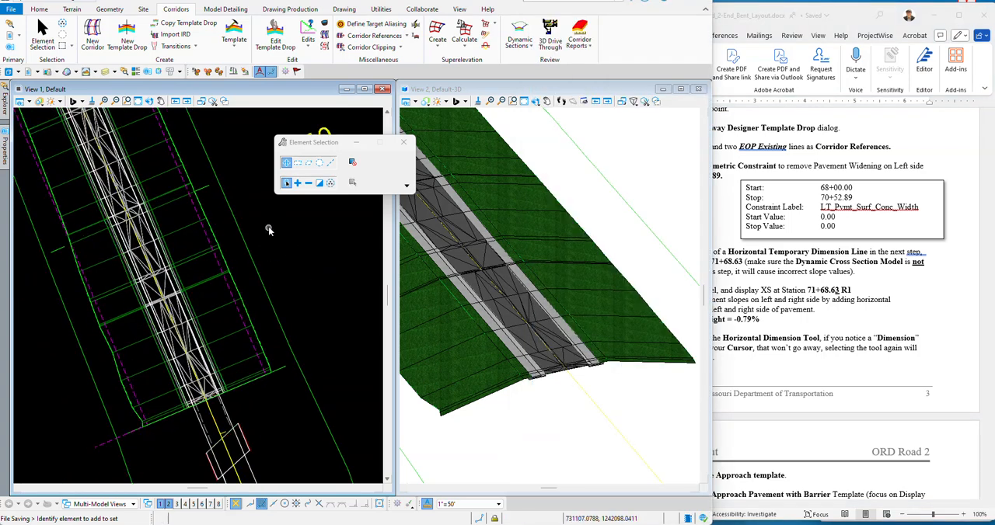